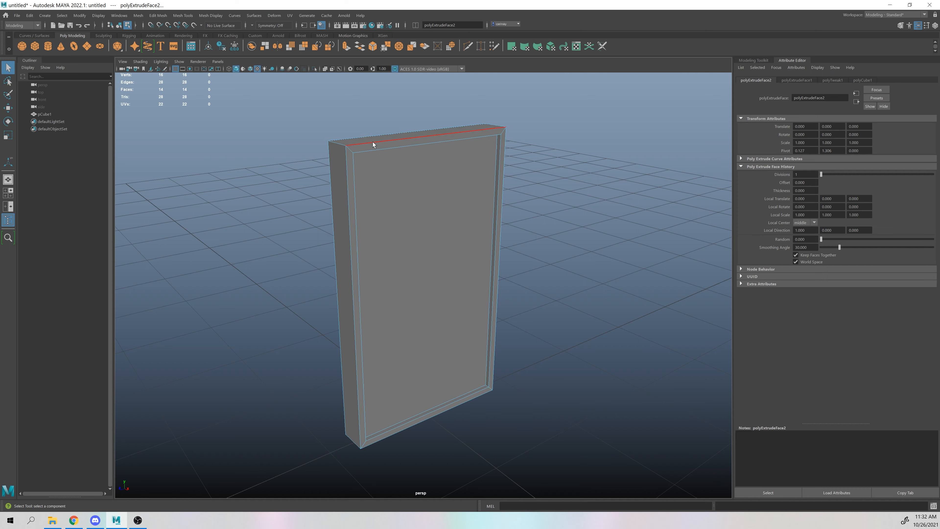
Bevel the edges of the poster frame model and switch to face selection.
{"action": "key", "text": "ctrl+b"}
{"action": "left_click_drag", "start_coordinate": [594, 119], "coordinate": [442, 205]}
{"action": "left_click", "coordinate": [446, 225]}
{"action": "key", "text": "F11"}
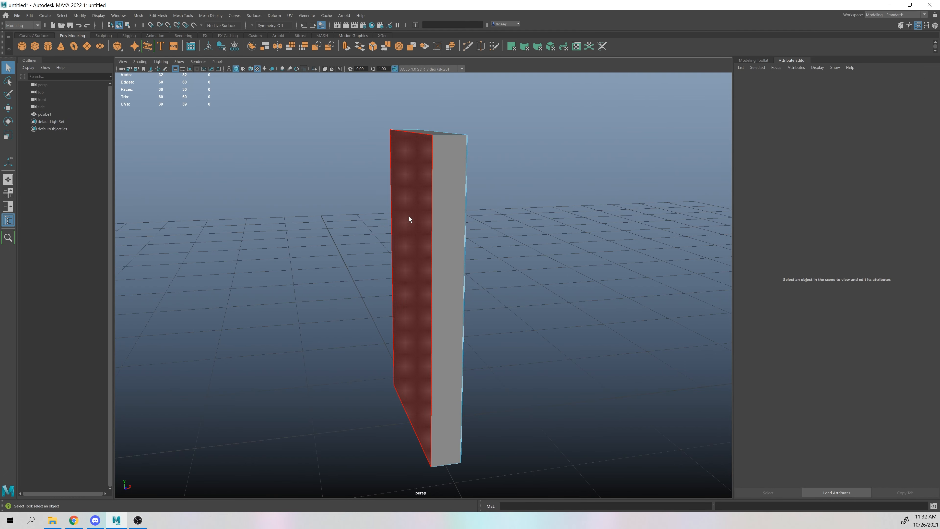
Delete the large back face of the poster frame and return to object selection.
{"action": "left_click", "coordinate": [409, 215]}
{"action": "key", "text": "w"}
{"action": "key", "text": "Delete"}
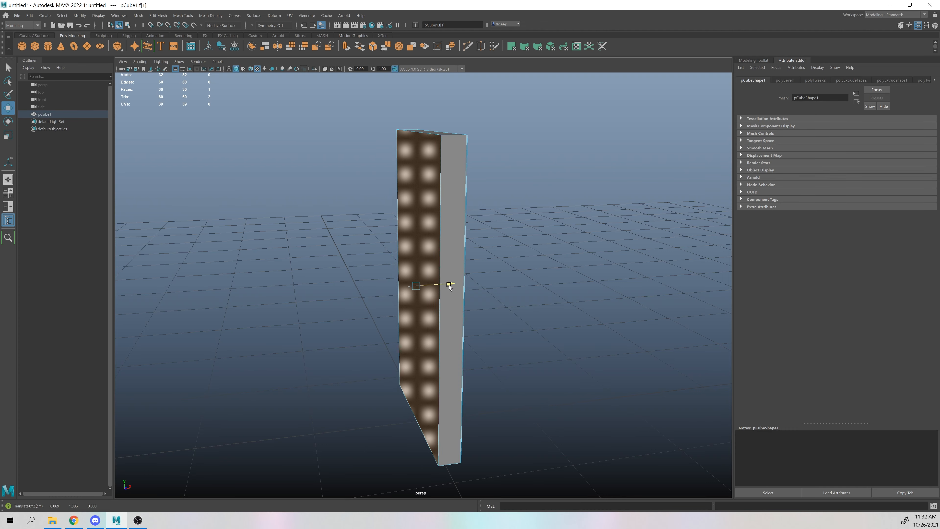
{"action": "left_click", "coordinate": [481, 261]}
{"action": "left_click_drag", "start_coordinate": [548, 273], "coordinate": [343, 137], "text": "alt"}
{"action": "key", "text": "F8"}
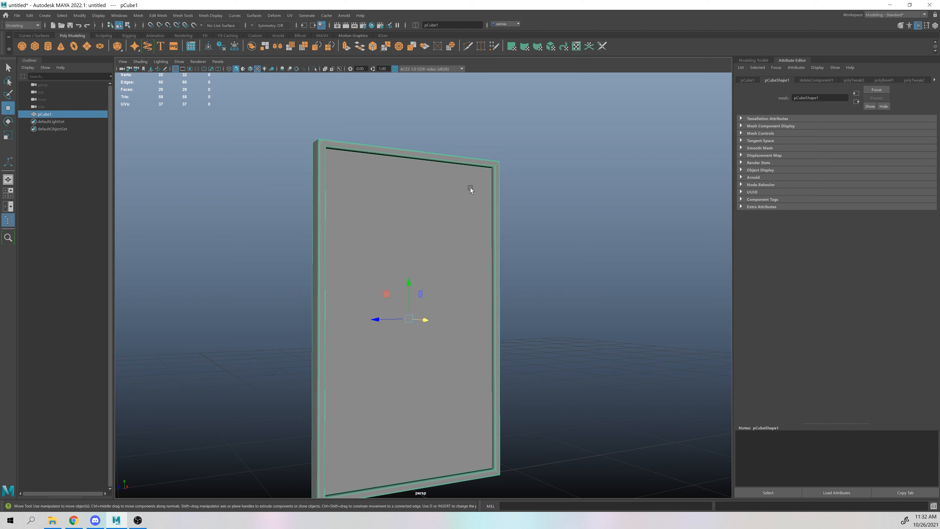
Extract the large recessed front face of the frame into a separate object and select the resulting panel.
{"action": "key", "text": "F11"}
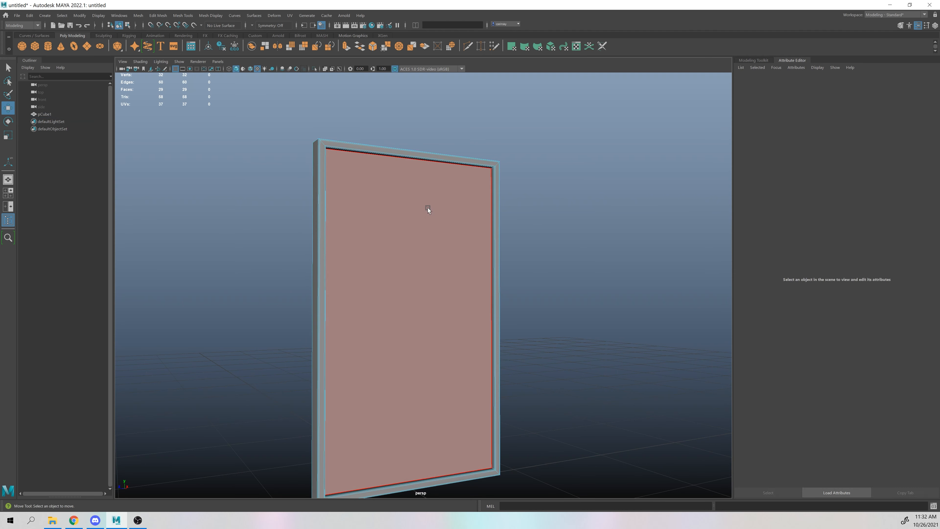
{"action": "left_click", "coordinate": [412, 210]}
{"action": "left_click_drag", "start_coordinate": [464, 383], "coordinate": [446, 369], "text": "alt"}
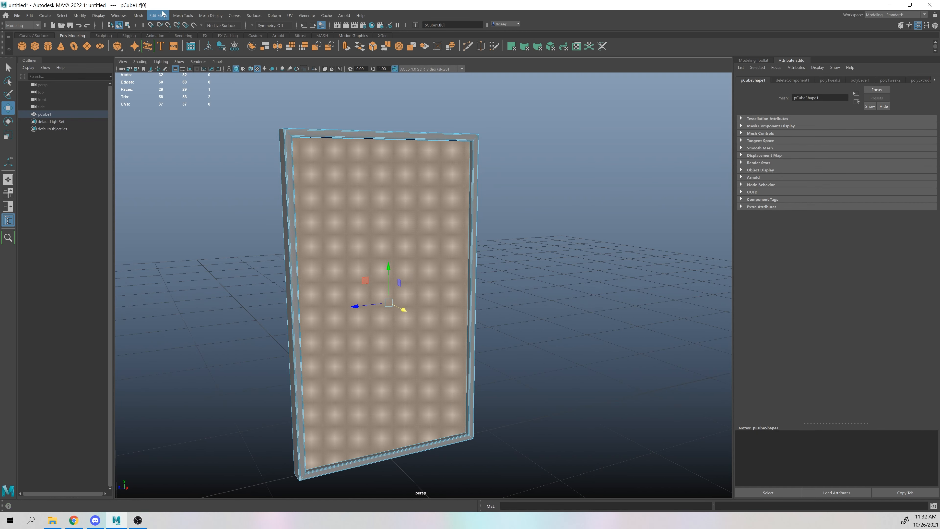
{"action": "right_click", "coordinate": [383, 91], "text": "shift"}
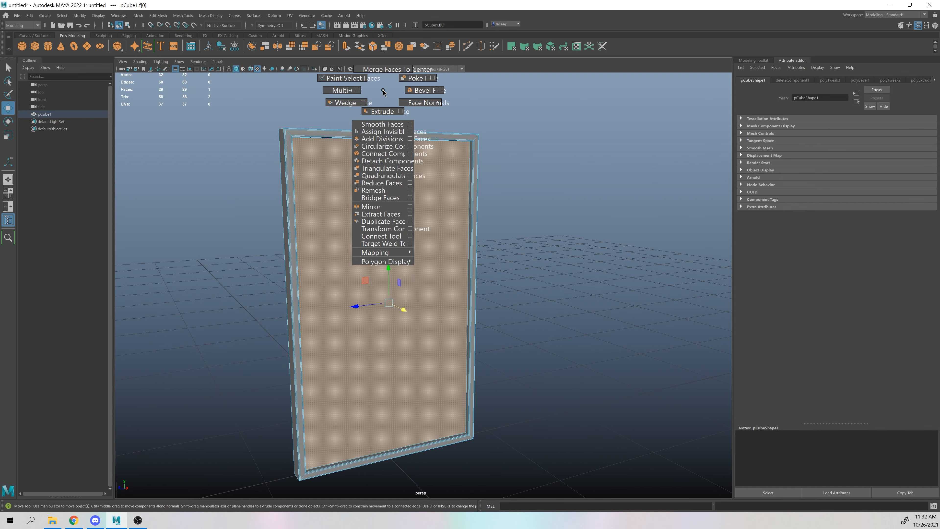
{"action": "left_click", "coordinate": [383, 215]}
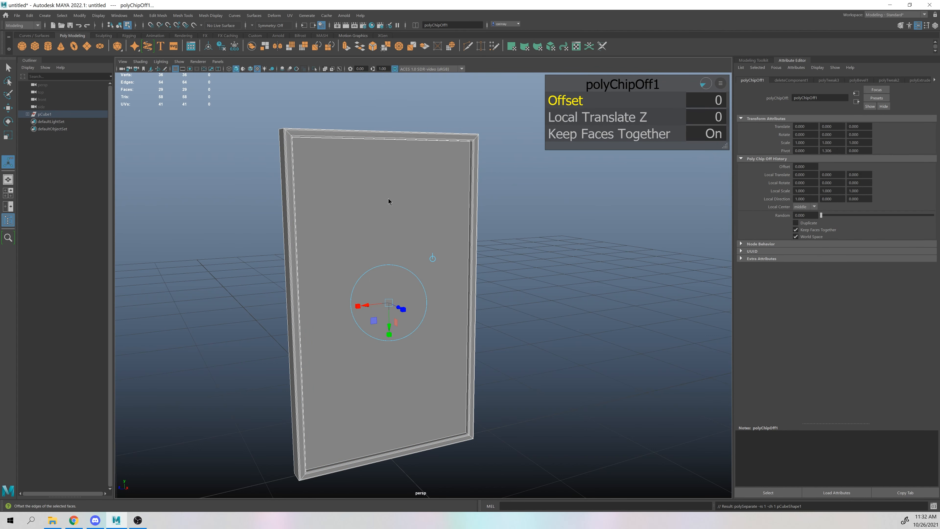
{"action": "key", "text": "q"}
{"action": "left_click", "coordinate": [405, 190]}
{"action": "left_click", "coordinate": [593, 232]}
{"action": "left_click", "coordinate": [457, 202]}
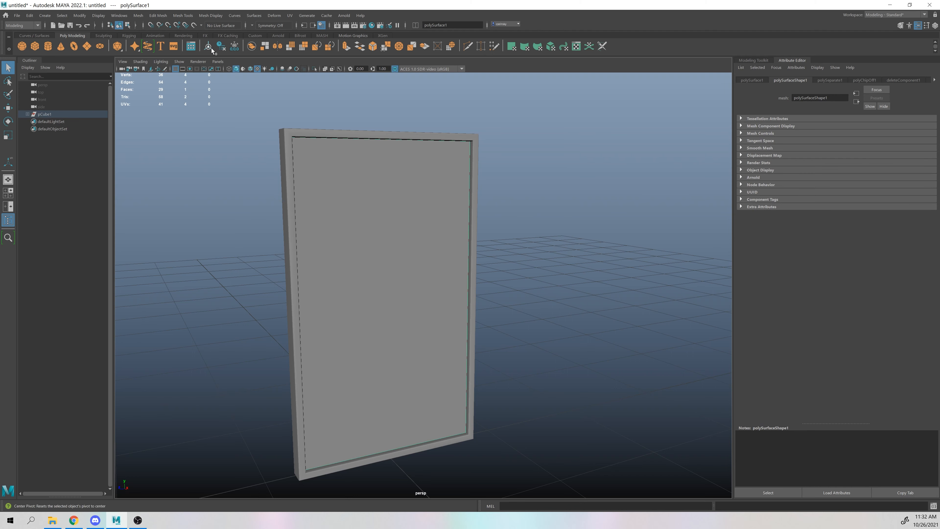
Move both separated meshes out of the pCube1 group and delete their construction history.
{"action": "left_click", "coordinate": [221, 46]}
{"action": "left_click", "coordinate": [28, 114]}
{"action": "left_click", "coordinate": [53, 122]}
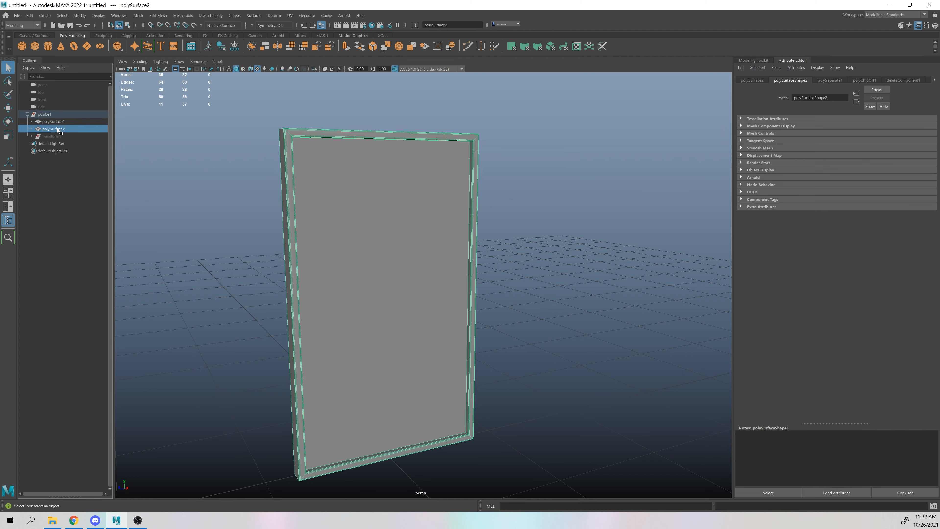
{"action": "left_click", "coordinate": [54, 129], "text": "shift"}
{"action": "left_click_drag", "start_coordinate": [49, 109], "coordinate": [48, 109]}
{"action": "left_click", "coordinate": [221, 46]}
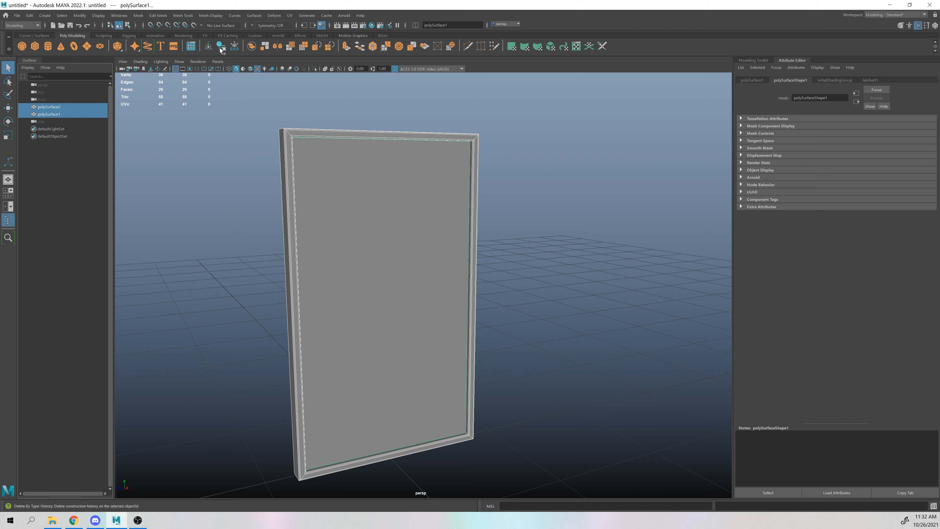
Rename the front panel mesh as poster and the surrounding mesh as frame.
{"action": "left_click", "coordinate": [50, 114]}
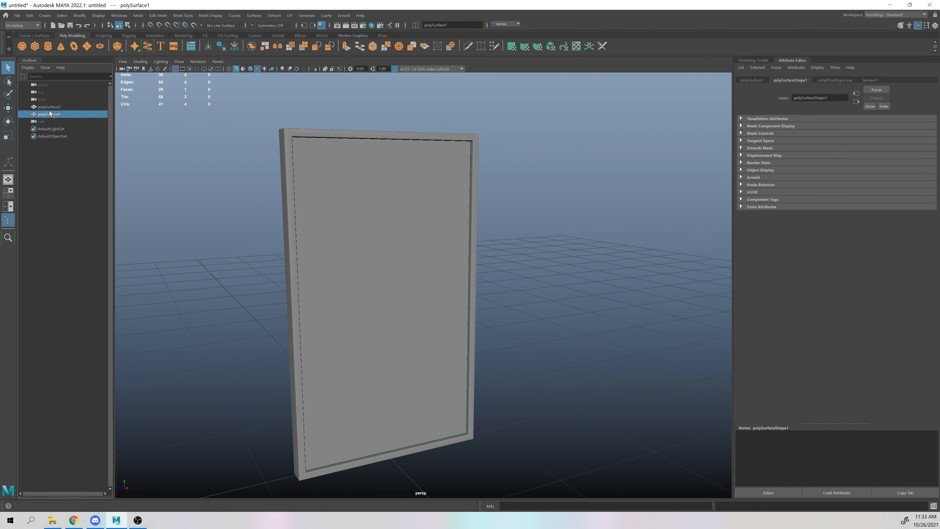
{"action": "double_click", "coordinate": [50, 113]}
{"action": "type", "text": "poster"}
{"action": "key", "text": "Return"}
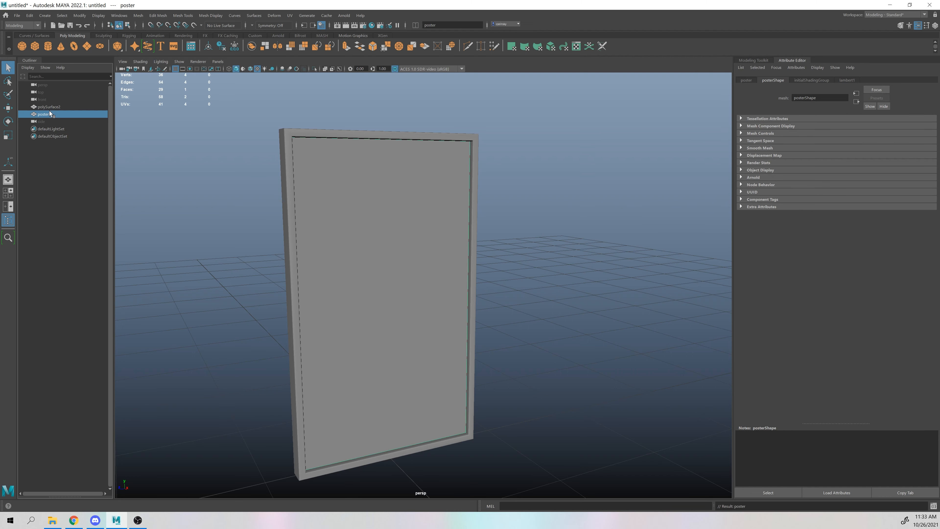
{"action": "left_click", "coordinate": [49, 108]}
{"action": "double_click", "coordinate": [49, 107]}
{"action": "type", "text": "fra"}
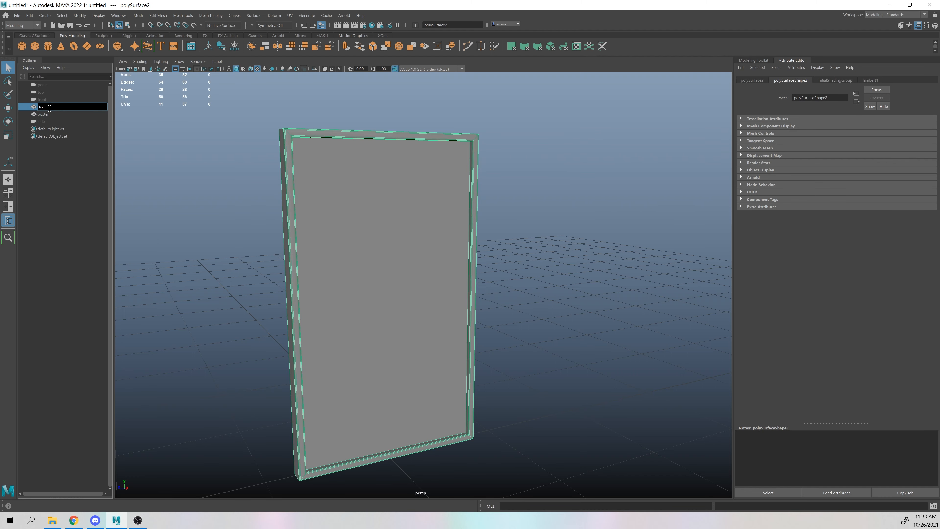
{"action": "type", "text": "me"}
{"action": "key", "text": "Return"}
Reorder the Outliner so the side camera sits above the frame and poster objects.
{"action": "left_click", "coordinate": [43, 121]}
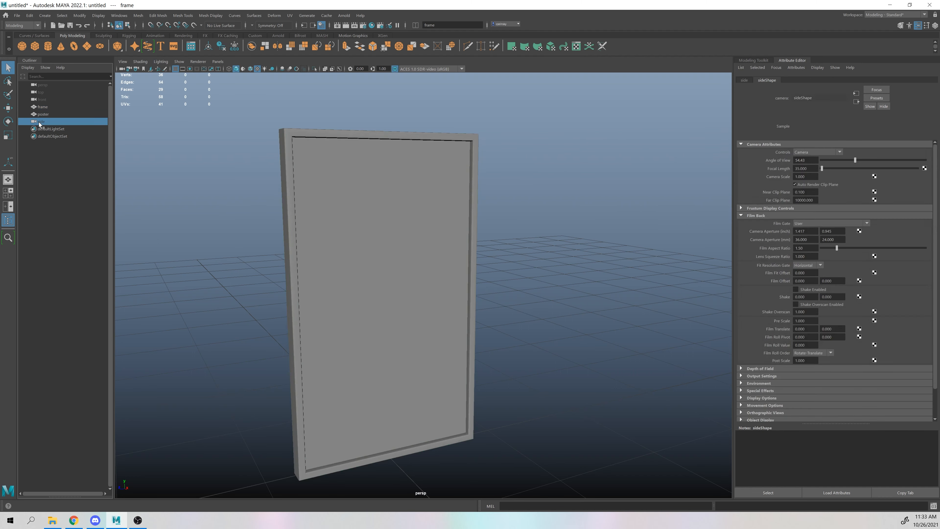
{"action": "middle_click_drag", "start_coordinate": [50, 102], "coordinate": [47, 105]}
{"action": "key", "text": "ctrl+z"}
Assign a new aiStandardSurface material to the poster and name it posterMat.
{"action": "left_click", "coordinate": [55, 119]}
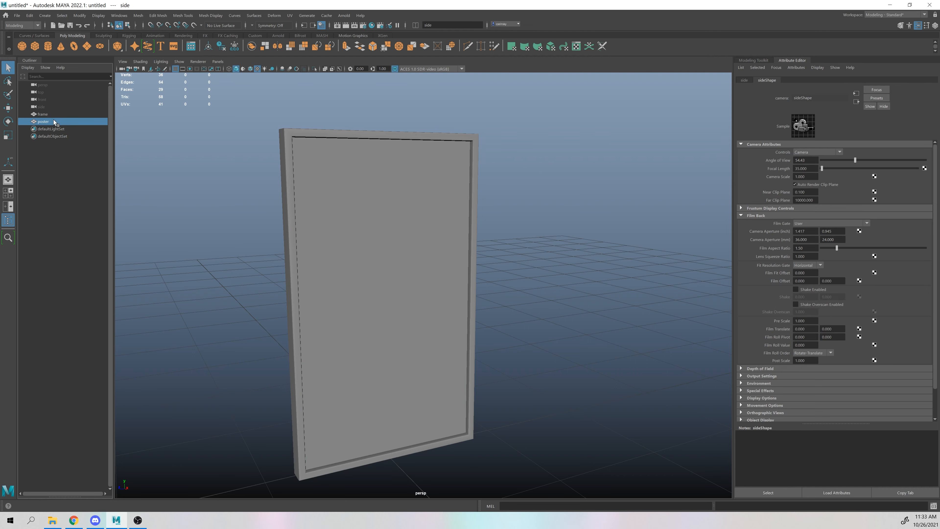
{"action": "key", "text": "w"}
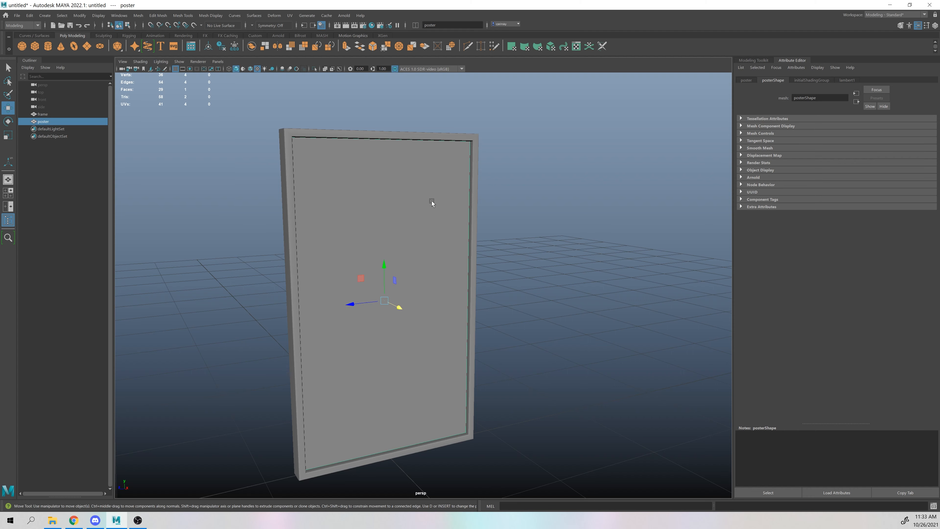
{"action": "left_click_drag", "start_coordinate": [432, 201], "coordinate": [472, 215], "text": "alt"}
{"action": "right_click_drag", "start_coordinate": [494, 135], "coordinate": [562, 398]}
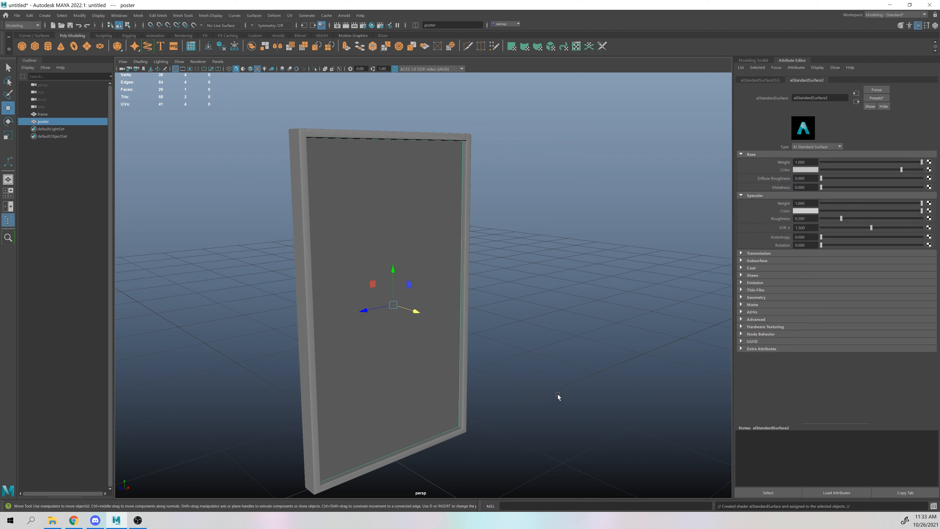
{"action": "double_click", "coordinate": [824, 99]}
{"action": "type", "text": "poster"}
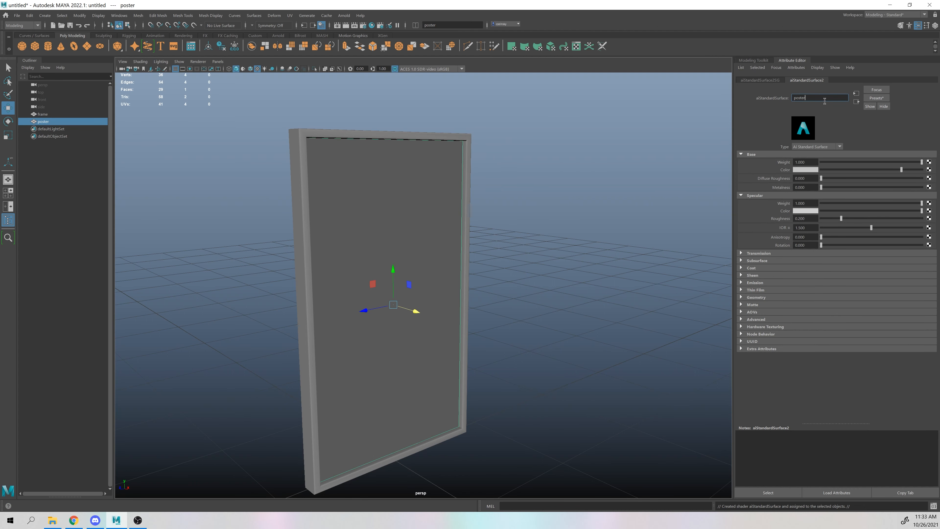
{"action": "type", "text": "Mat"}
{"action": "key", "text": "Return"}
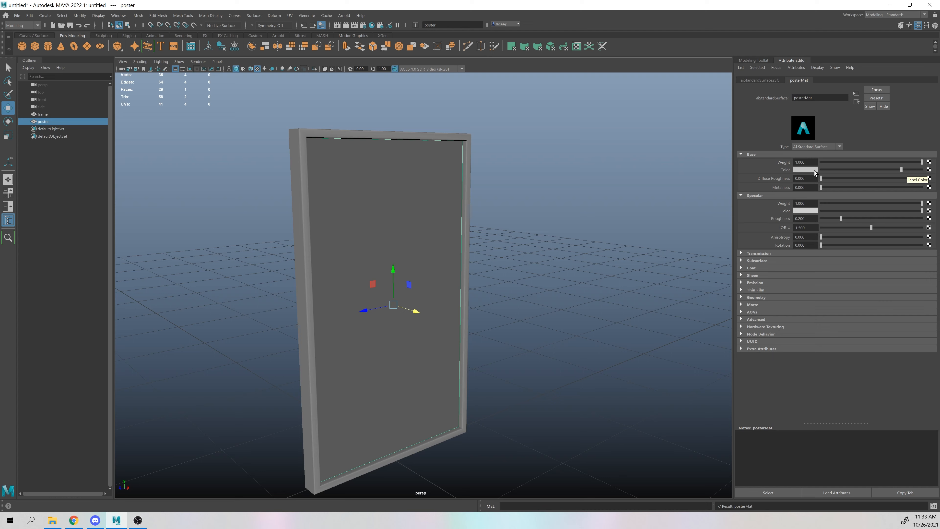
Connect a file texture to posterMat's base color, load moviePoster.jpg into it, and turn on textured display.
{"action": "left_click", "coordinate": [928, 169]}
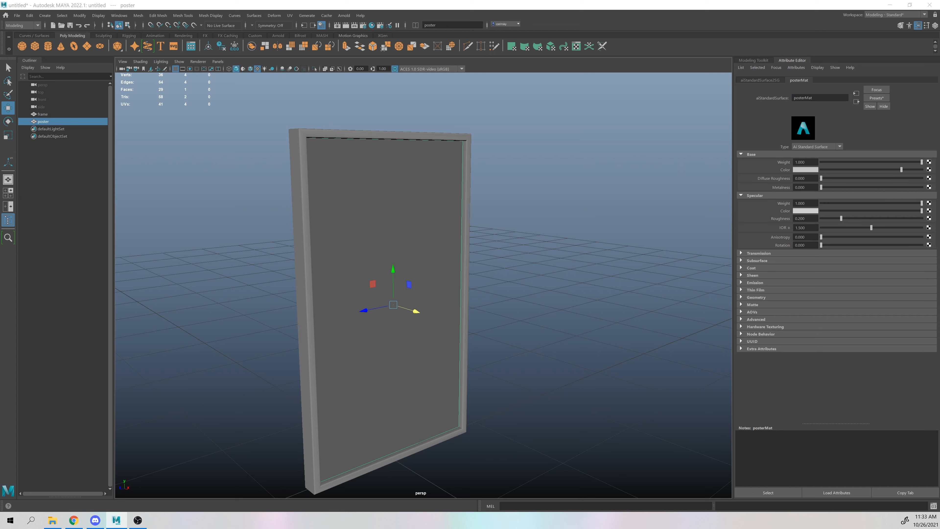
{"action": "left_click", "coordinate": [780, 156]}
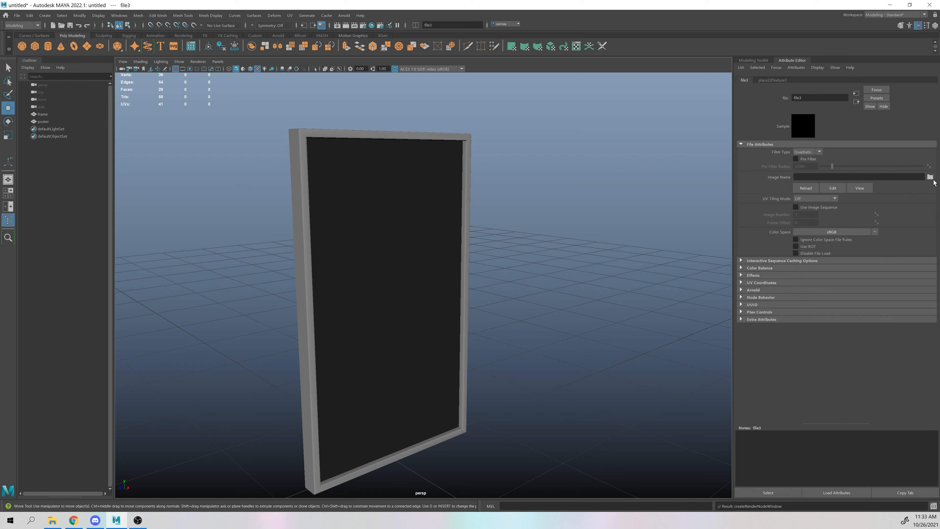
{"action": "left_click", "coordinate": [931, 178]}
{"action": "left_click", "coordinate": [543, 239]}
{"action": "key", "text": "6"}
{"action": "left_click_drag", "start_coordinate": [535, 244], "coordinate": [525, 243], "text": "alt"}
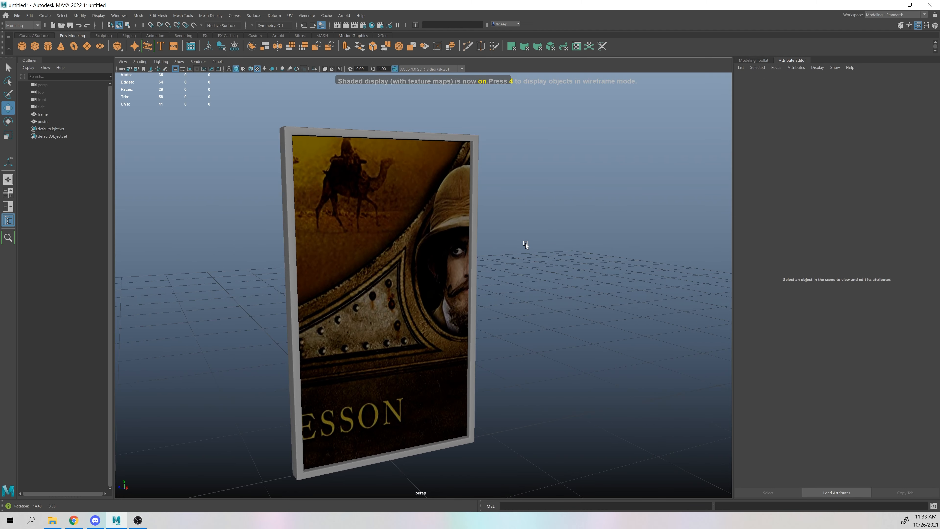
Select the poster, switch to the UV Editing workspace, and widen the UV Editor.
{"action": "left_click", "coordinate": [398, 236]}
{"action": "left_click_drag", "start_coordinate": [379, 188], "coordinate": [329, 194], "text": "alt"}
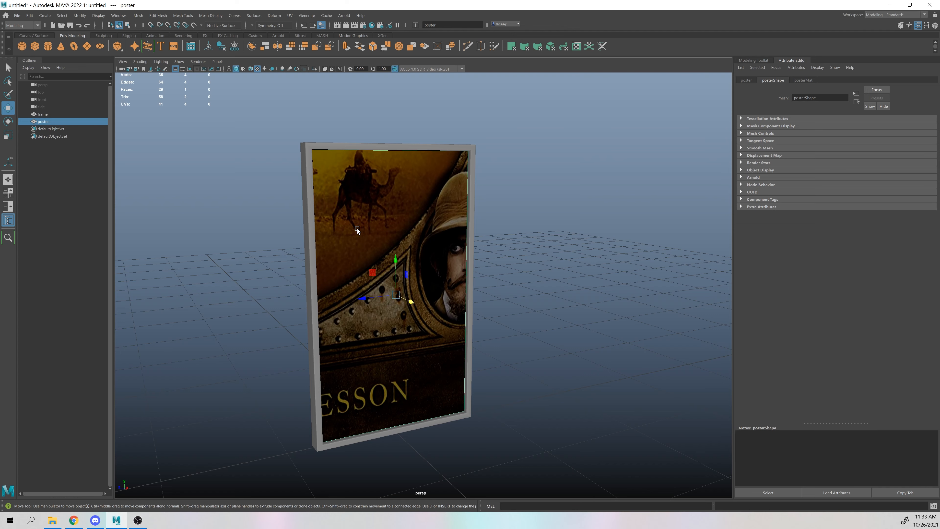
{"action": "left_click", "coordinate": [896, 15]}
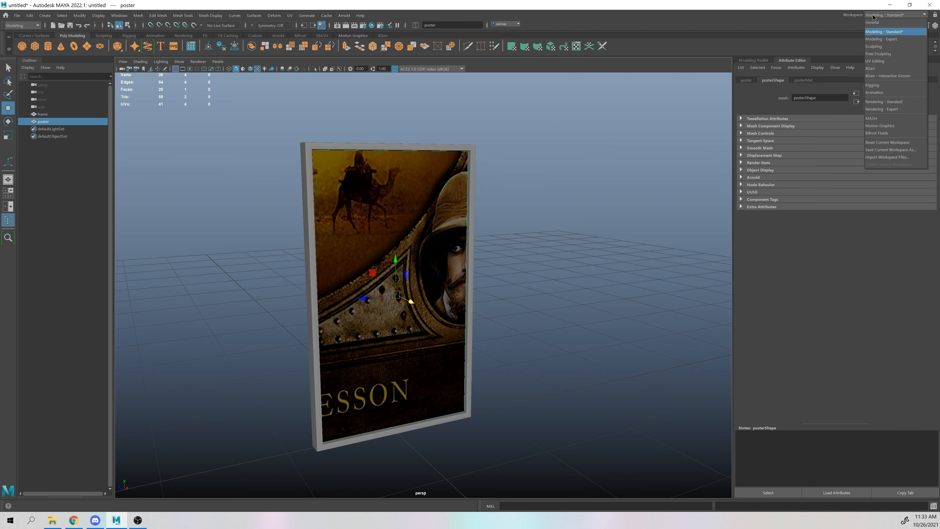
{"action": "left_click", "coordinate": [885, 60]}
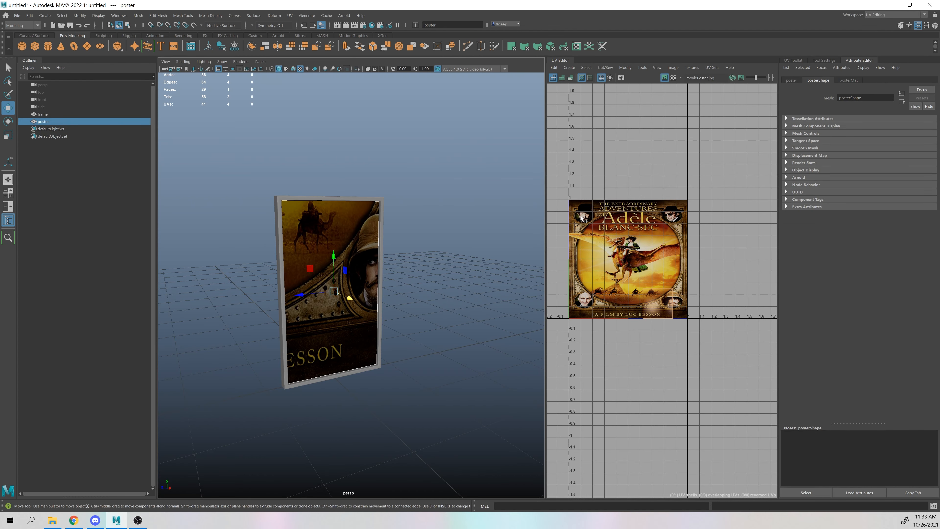
{"action": "left_click_drag", "start_coordinate": [547, 218], "coordinate": [437, 219]}
{"action": "scroll", "coordinate": [629, 222], "scroll_direction": "up", "scroll_amount": 3}
{"action": "scroll", "coordinate": [683, 191], "scroll_direction": "down", "scroll_amount": 1}
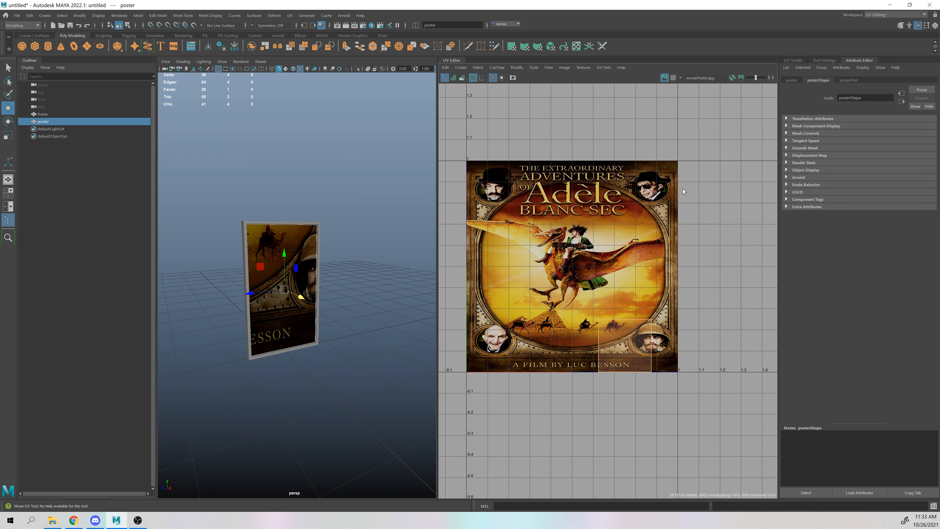
Toggle the texture image display settings in the UV Editor and restore them.
{"action": "left_click", "coordinate": [673, 77]}
{"action": "left_click", "coordinate": [673, 78]}
{"action": "left_click", "coordinate": [664, 78]}
{"action": "left_click", "coordinate": [664, 78]}
{"action": "left_click", "coordinate": [664, 78]}
{"action": "left_click", "coordinate": [664, 77]}
Move the poster's UV shell to the lower-right corner of the poster image and place its pivot on that corner.
{"action": "scroll", "coordinate": [611, 278], "scroll_direction": "down", "scroll_amount": 1}
{"action": "scroll", "coordinate": [629, 315], "scroll_direction": "up", "scroll_amount": 2}
{"action": "left_click", "coordinate": [647, 331]}
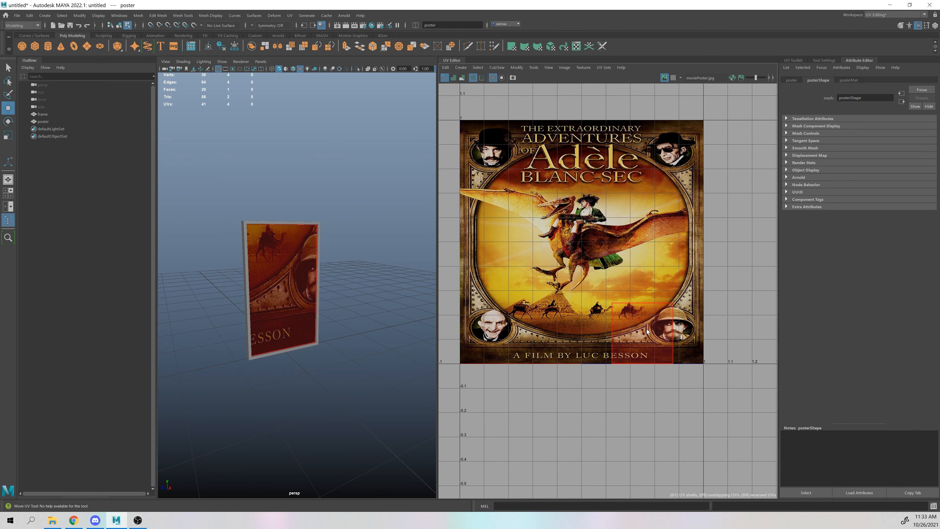
{"action": "left_click", "coordinate": [647, 332]}
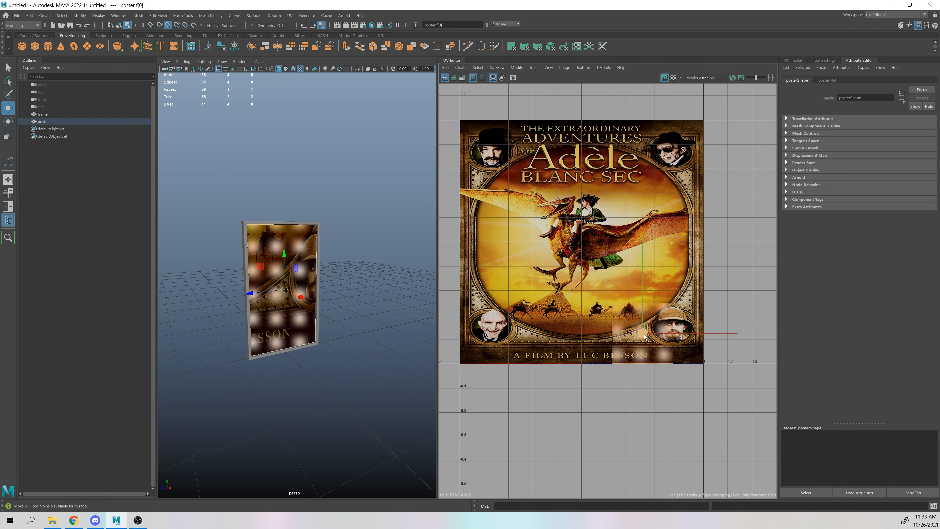
{"action": "left_click_drag", "start_coordinate": [644, 336], "coordinate": [673, 364]}
{"action": "key", "text": "d"}
{"action": "left_click_drag", "start_coordinate": [673, 364], "coordinate": [938, 349]}
Scale the poster's UV shell up from the corner to cover the whole image and shrink it slightly about its center.
{"action": "key", "text": "r"}
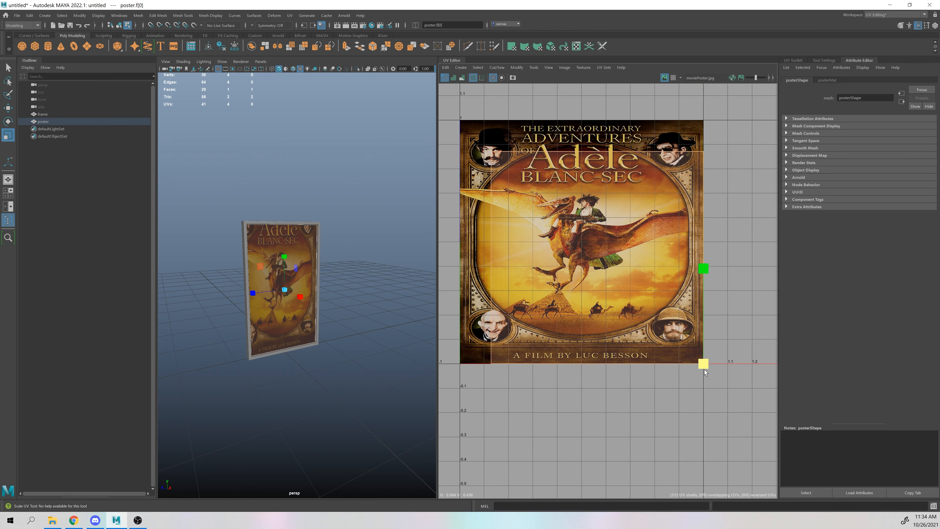
{"action": "left_click_drag", "start_coordinate": [703, 364], "coordinate": [720, 361]}
{"action": "key", "text": "r"}
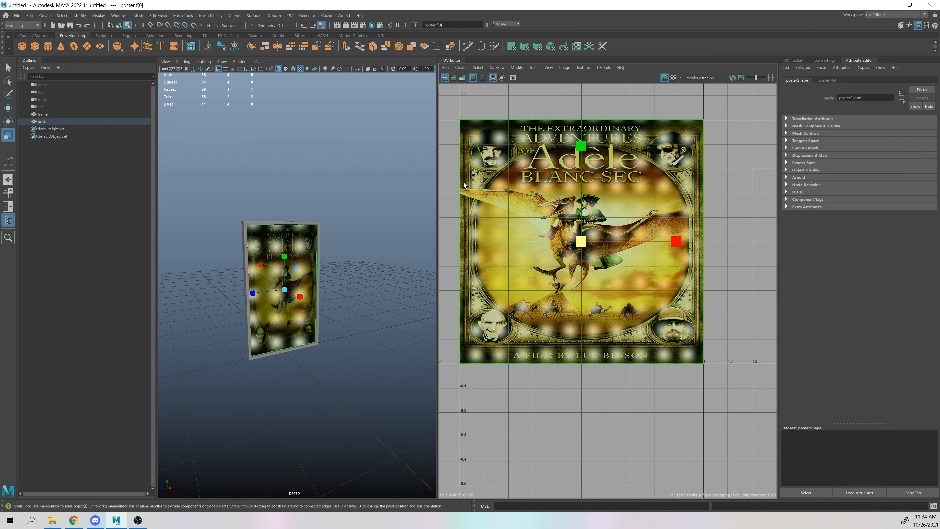
{"action": "left_click_drag", "start_coordinate": [579, 237], "coordinate": [577, 239]}
{"action": "left_click", "coordinate": [720, 186]}
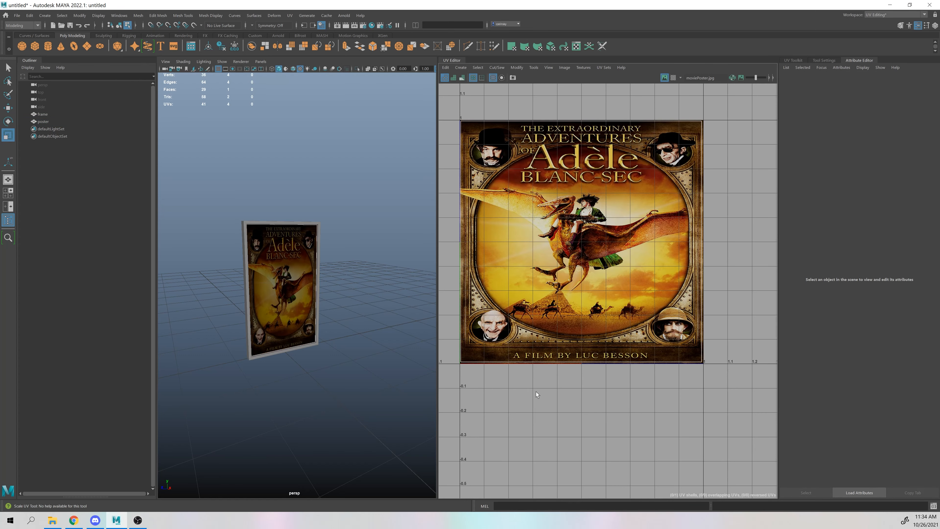
Inspect the textured poster from several angles and compare its front face with its shell in the UV Editor.
{"action": "right_click_drag", "start_coordinate": [230, 277], "coordinate": [339, 298], "text": "alt"}
{"action": "middle_click_drag", "start_coordinate": [339, 298], "coordinate": [355, 301], "text": "alt"}
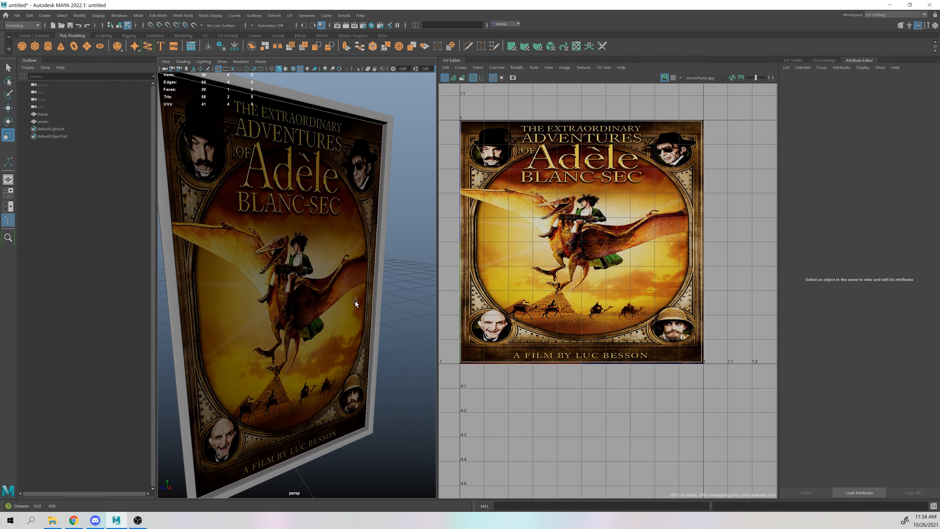
{"action": "left_click_drag", "start_coordinate": [355, 301], "coordinate": [333, 296], "text": "alt"}
{"action": "left_click", "coordinate": [333, 296]}
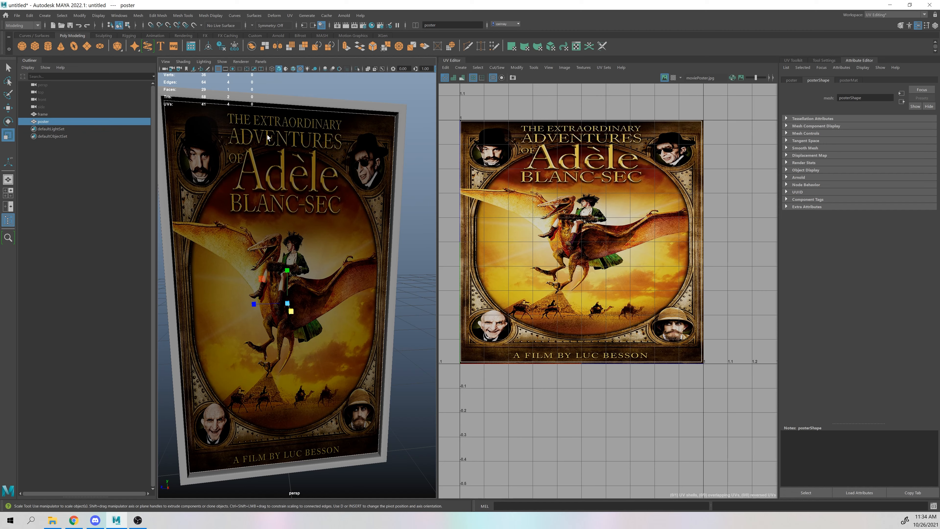
{"action": "left_click_drag", "start_coordinate": [297, 160], "coordinate": [333, 163], "text": "alt"}
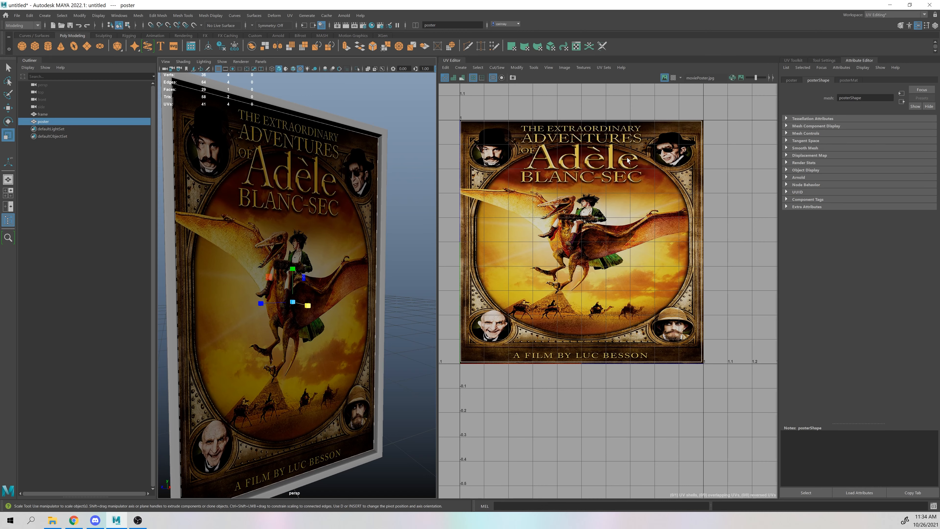
{"action": "right_click_drag", "start_coordinate": [320, 190], "coordinate": [321, 222]}
{"action": "left_click", "coordinate": [499, 180]}
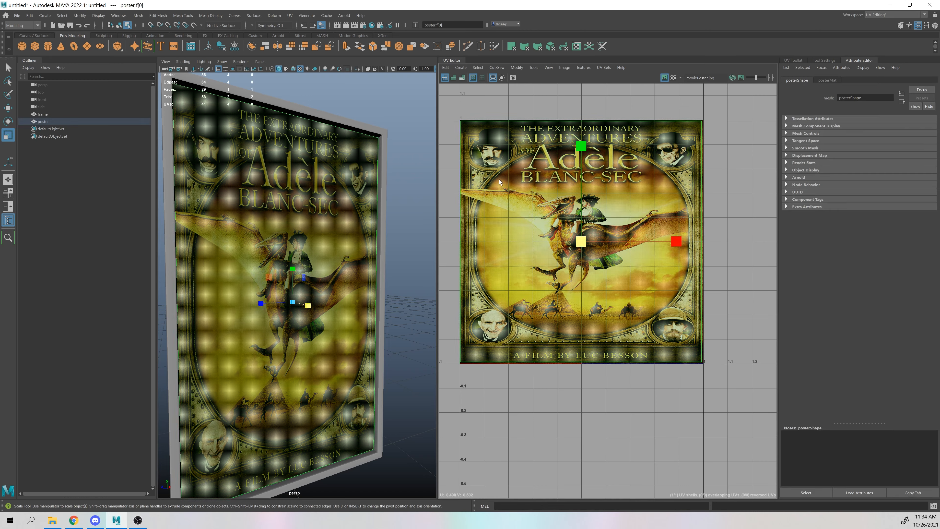
{"action": "key", "text": "F8"}
{"action": "left_click_drag", "start_coordinate": [333, 193], "coordinate": [296, 203], "text": "alt"}
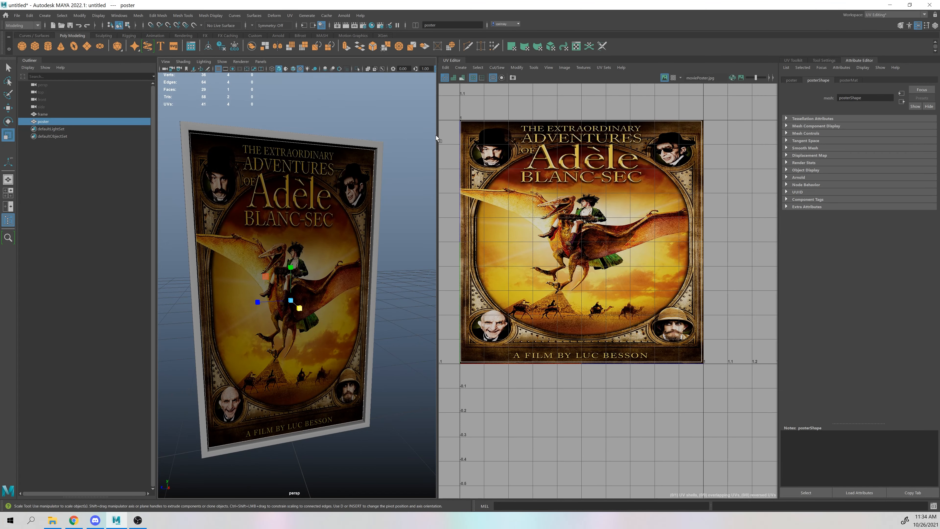
Switch to the Modeling - Standard workspace and view the whole framed poster.
{"action": "left_click", "coordinate": [888, 14]}
{"action": "left_click", "coordinate": [889, 35]}
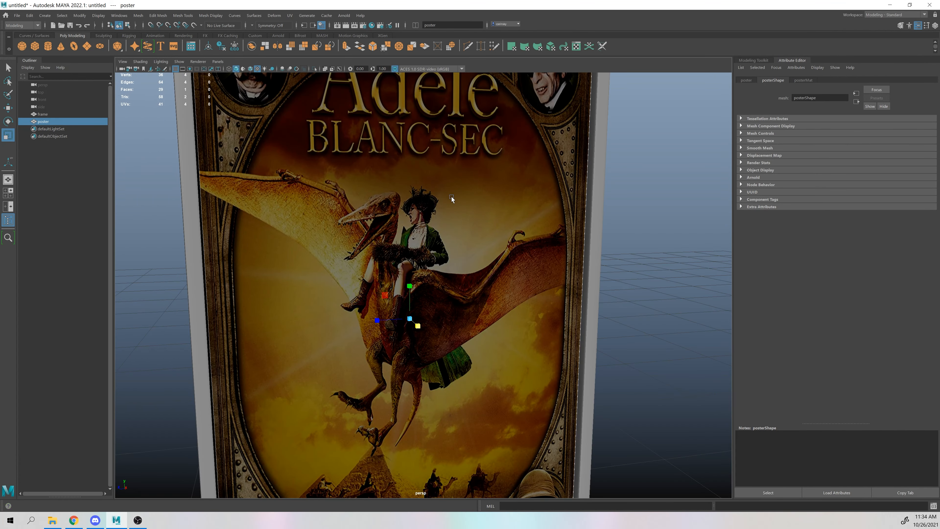
{"action": "mouse_move", "coordinate": [397, 241]}
{"action": "left_mouse_down", "text": "alt"}
{"action": "mouse_move", "coordinate": [394, 270]}
{"action": "mouse_move", "coordinate": [357, 246]}
{"action": "mouse_move", "coordinate": [384, 253]}
{"action": "left_mouse_up", "text": "alt"}
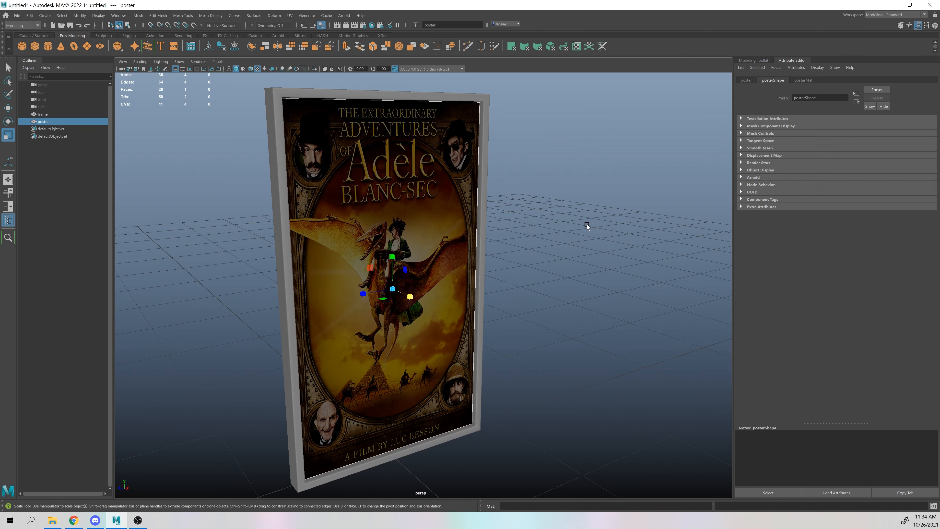
Select the poster, show its transform attributes, and create an Arnold Mesh Light from it.
{"action": "left_click", "coordinate": [589, 226]}
{"action": "left_click", "coordinate": [432, 169]}
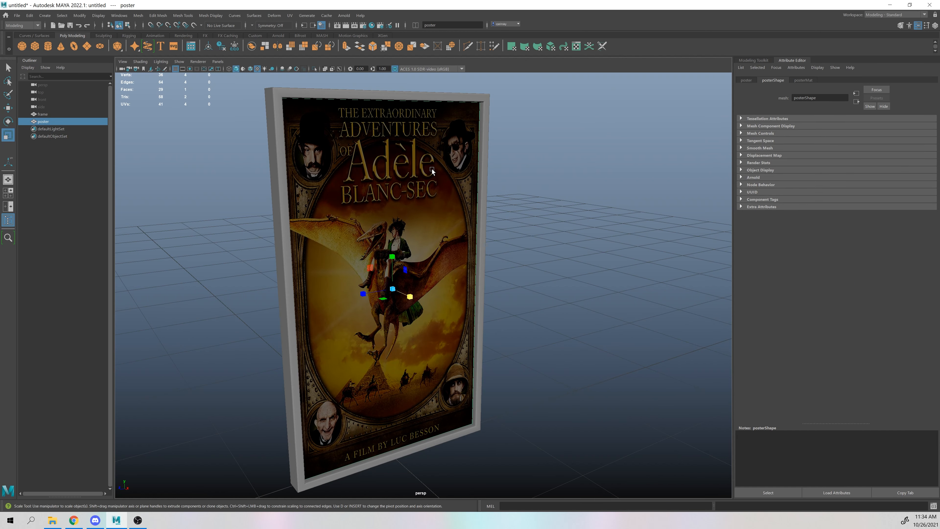
{"action": "left_click", "coordinate": [747, 81]}
{"action": "left_click_drag", "start_coordinate": [475, 176], "coordinate": [456, 185], "text": "alt"}
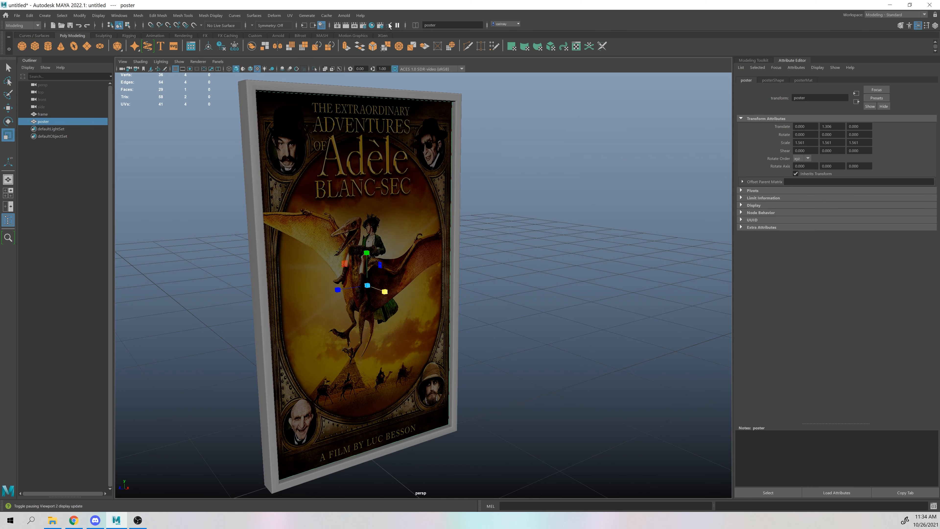
{"action": "left_click", "coordinate": [342, 16]}
{"action": "mouse_move", "coordinate": [370, 54]}
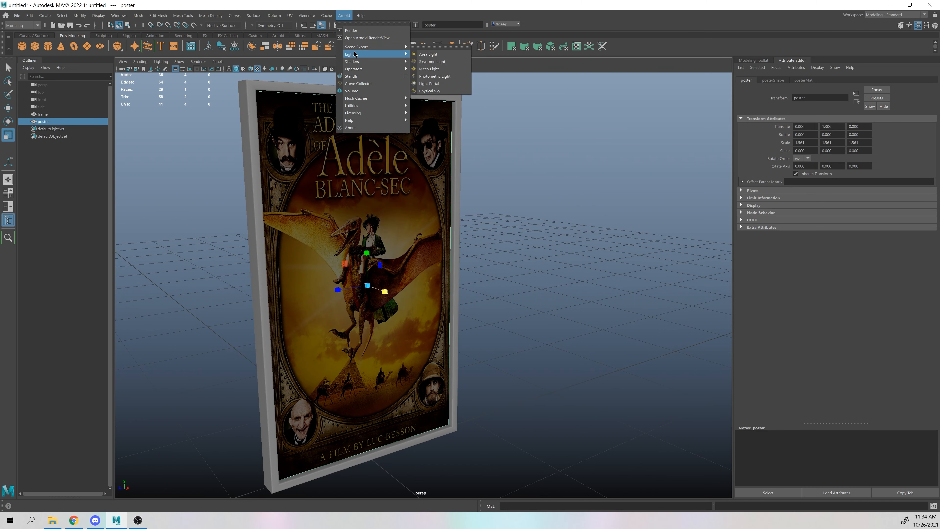
{"action": "left_click", "coordinate": [444, 69]}
Try moving the mesh light out of the frame, and undo the move.
{"action": "key", "text": "w"}
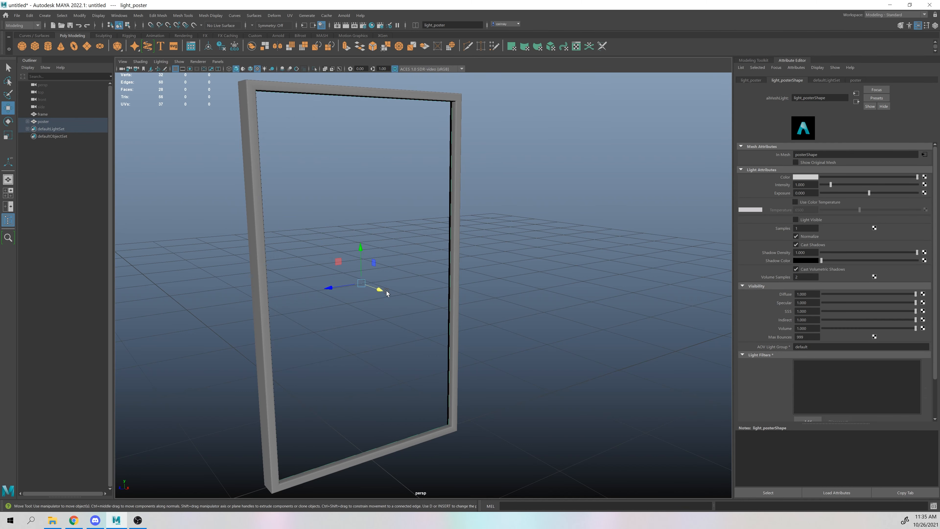
{"action": "left_click_drag", "start_coordinate": [389, 294], "coordinate": [419, 304]}
{"action": "left_click", "coordinate": [498, 134]}
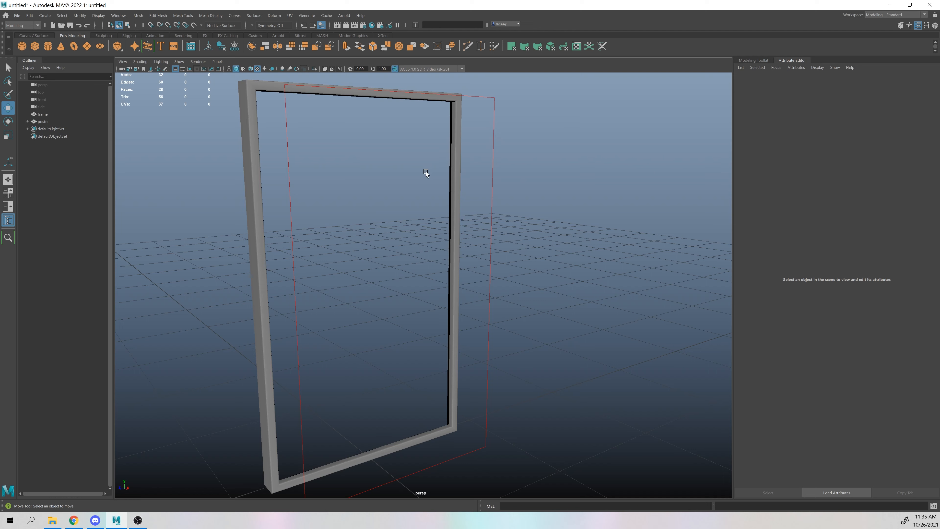
{"action": "left_click", "coordinate": [436, 174]}
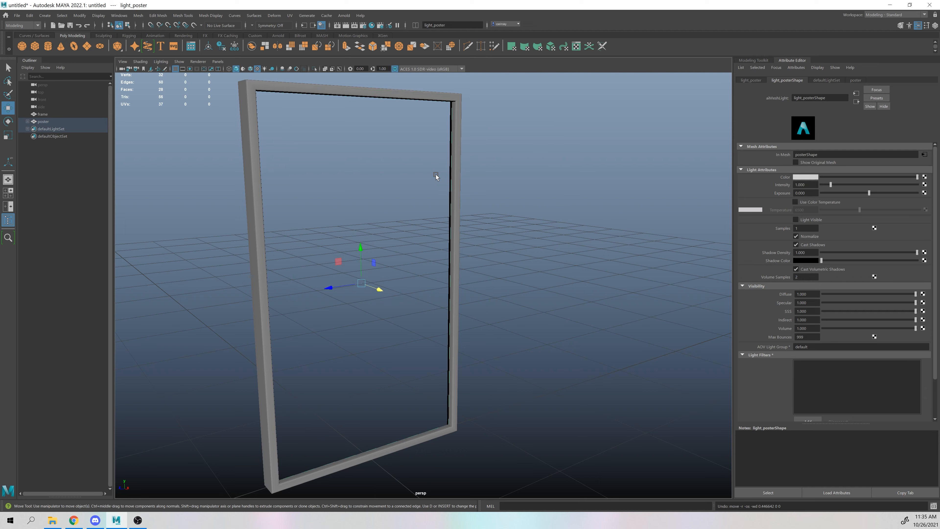
Expand the poster's hierarchy in the Outliner and delete the light_poster light under it.
{"action": "left_click", "coordinate": [28, 121]}
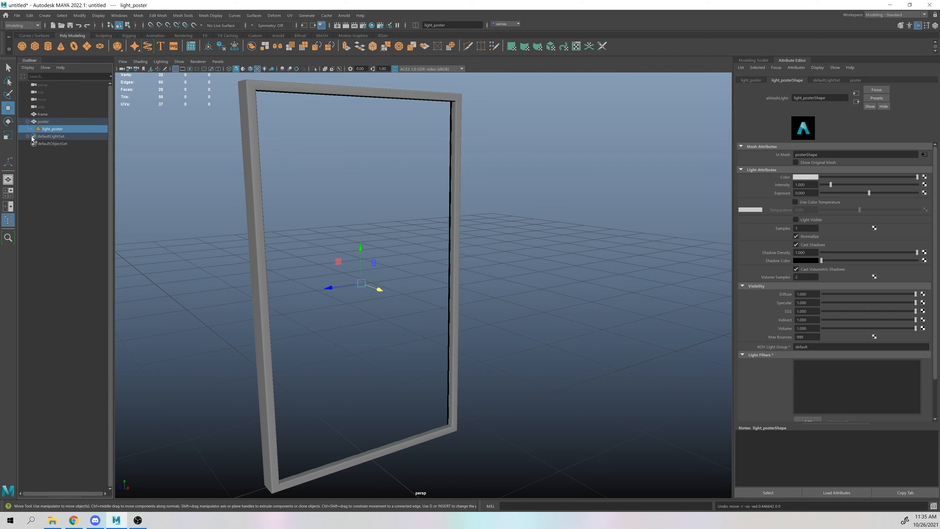
{"action": "left_click", "coordinate": [51, 122]}
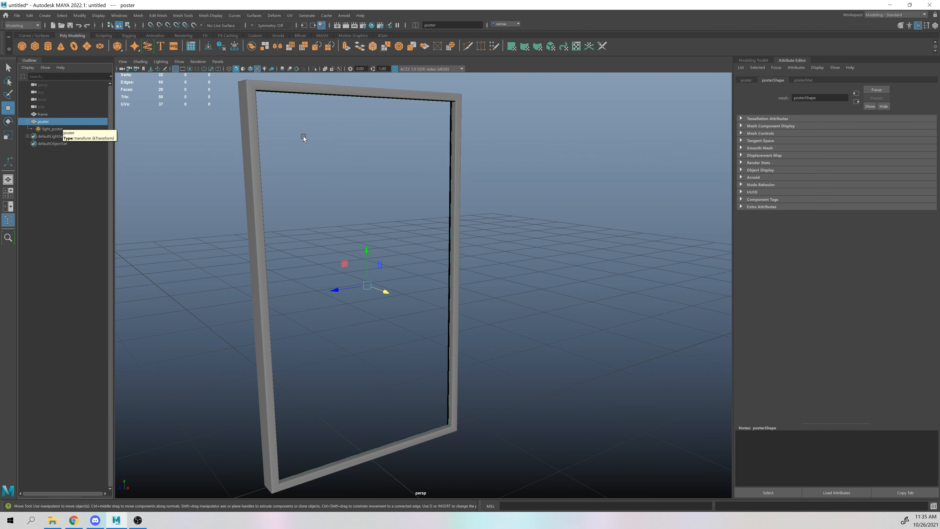
{"action": "left_click", "coordinate": [65, 129]}
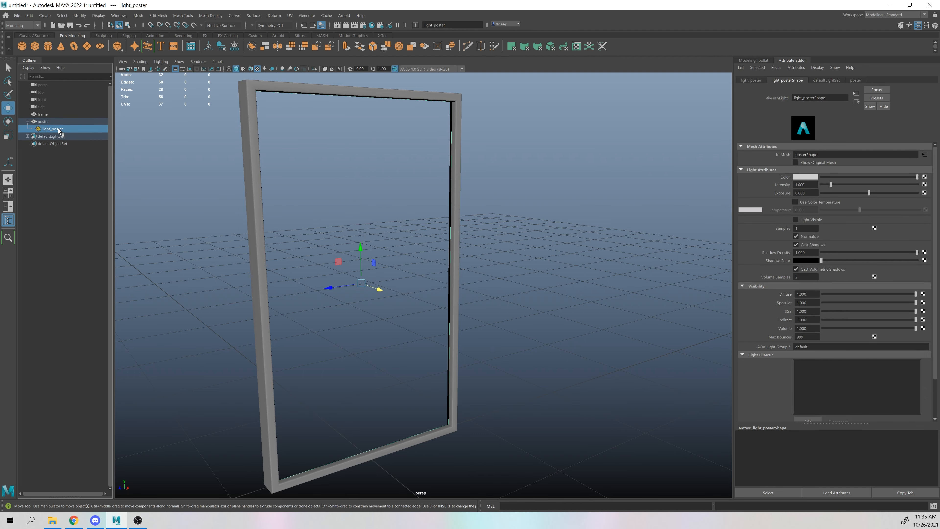
{"action": "key", "text": "Delete"}
Turn the poster mesh into an Arnold Mesh Light again.
{"action": "left_click", "coordinate": [348, 140]}
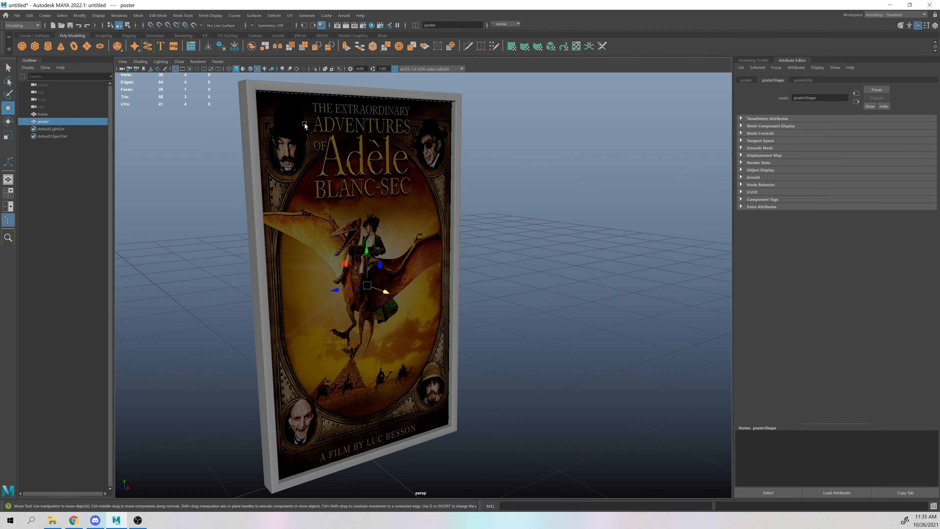
{"action": "left_click", "coordinate": [344, 15]}
{"action": "mouse_move", "coordinate": [355, 54]}
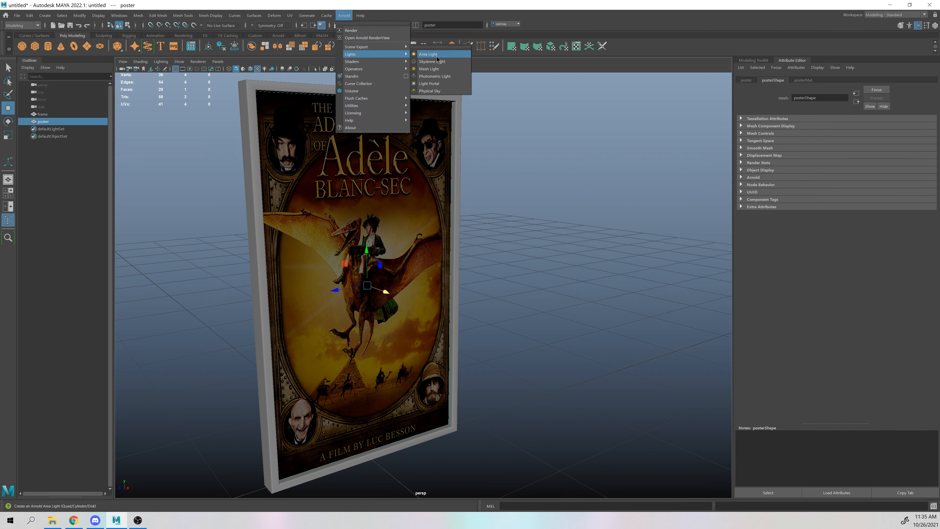
{"action": "left_click", "coordinate": [431, 62]}
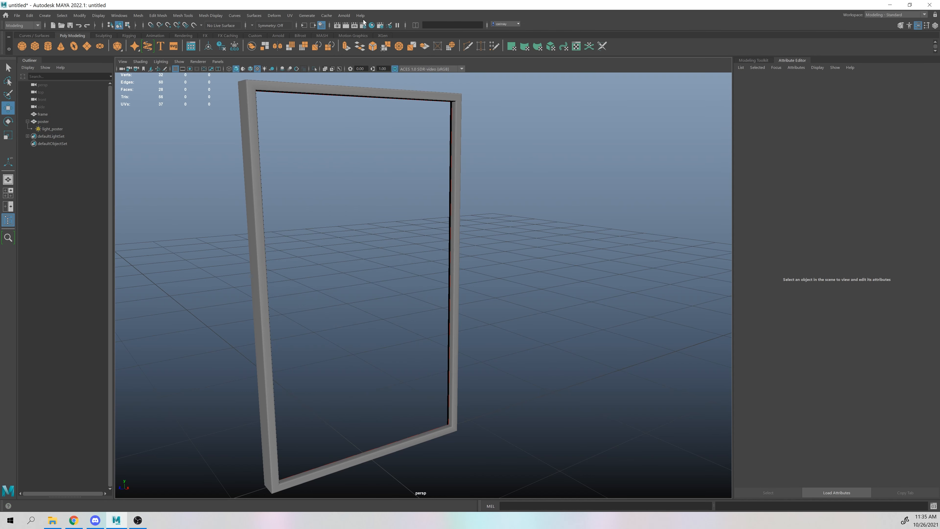
Run a live Arnold RenderView render of the poster light, check it from another angle, and clear the render window away.
{"action": "left_click", "coordinate": [344, 15]}
{"action": "left_click", "coordinate": [364, 38]}
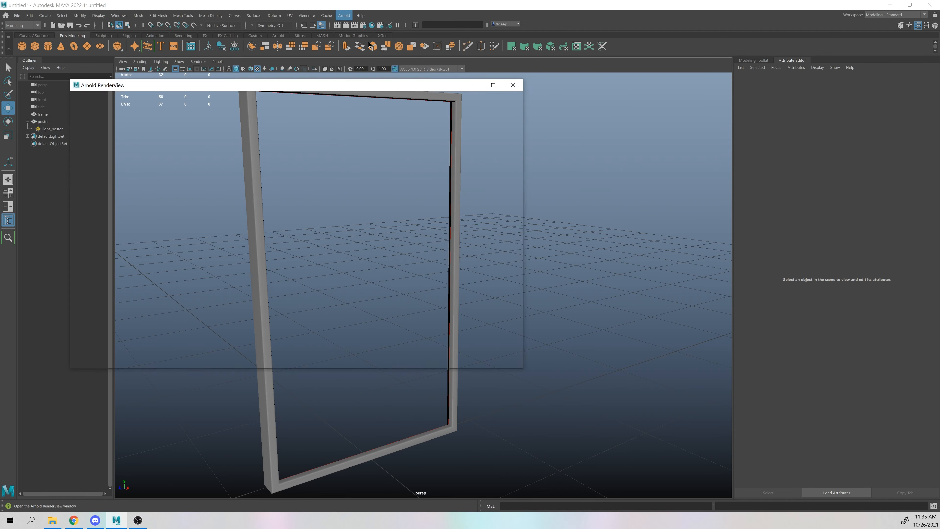
{"action": "left_click", "coordinate": [497, 103]}
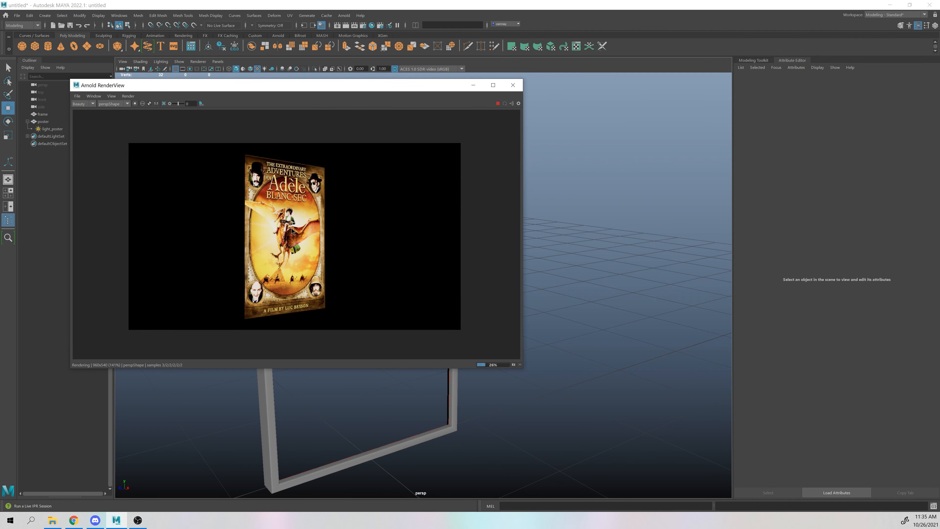
{"action": "key", "text": "alt"}
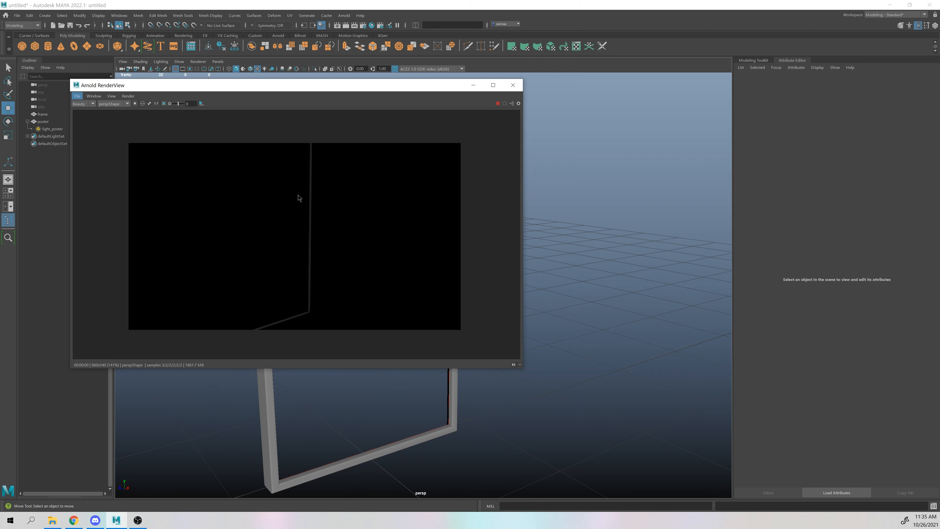
{"action": "left_click_drag", "start_coordinate": [577, 296], "coordinate": [598, 290], "text": "alt"}
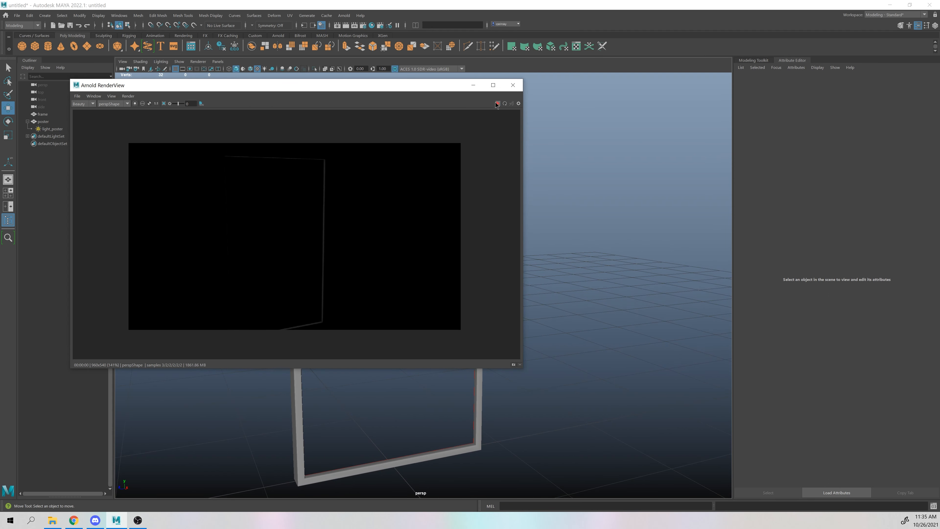
{"action": "left_click_drag", "start_coordinate": [434, 86], "coordinate": [0, 111]}
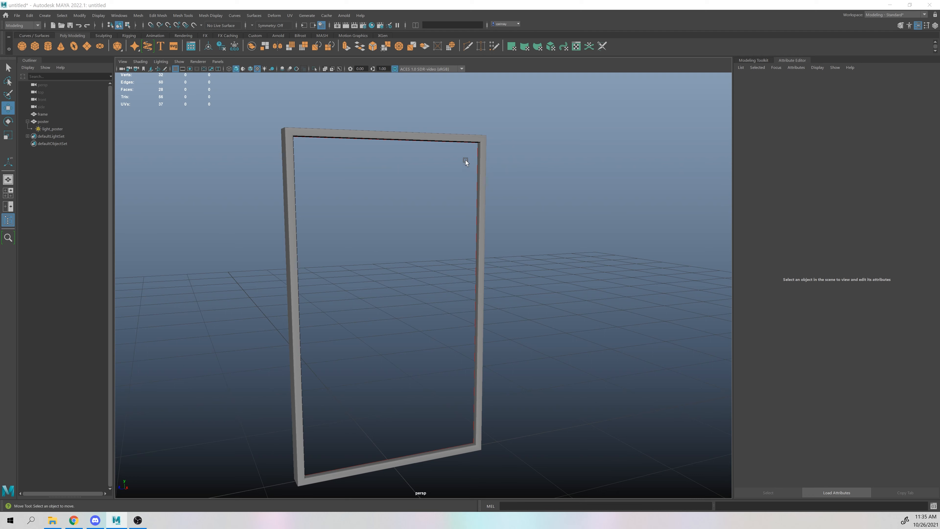
Load the movie poster image through a file texture mapped to the color of the light_poster mesh light.
{"action": "left_click", "coordinate": [46, 130]}
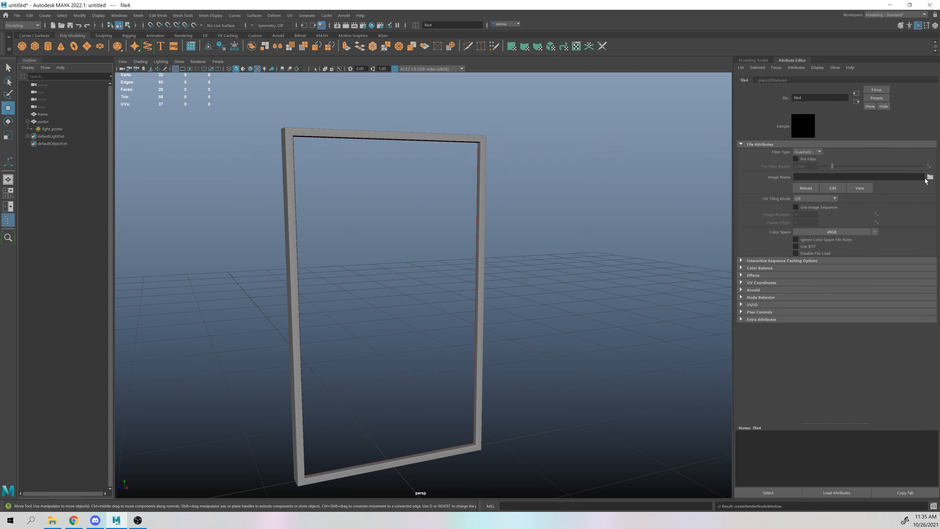
{"action": "left_click", "coordinate": [929, 176]}
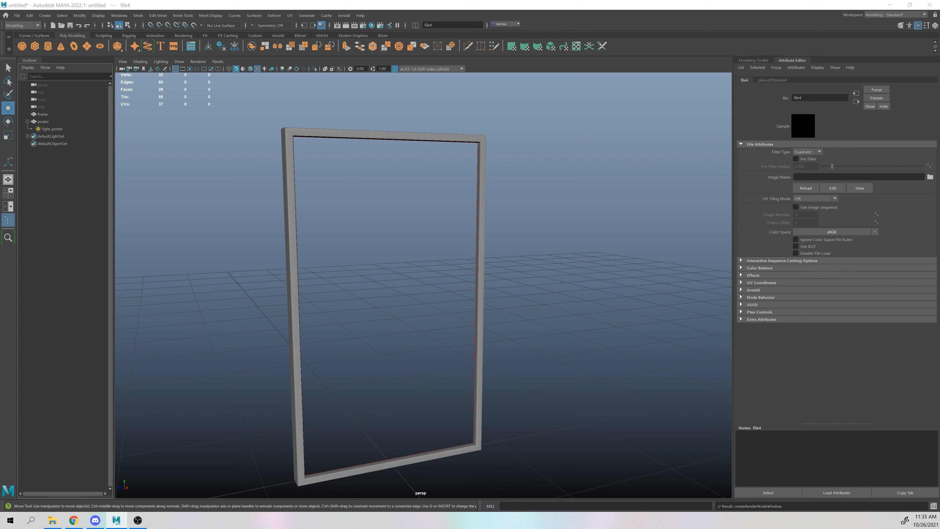
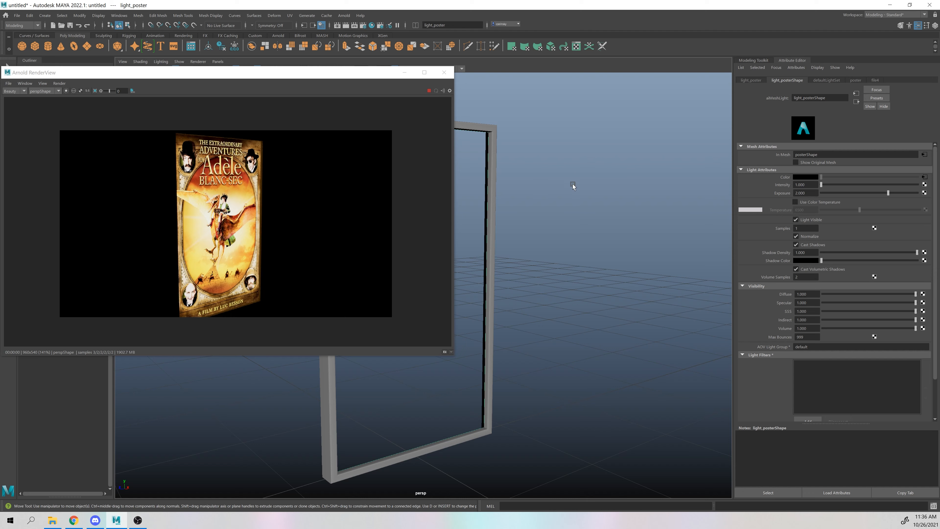
{"action": "right_click_drag", "start_coordinate": [560, 186], "coordinate": [546, 188], "text": "alt"}
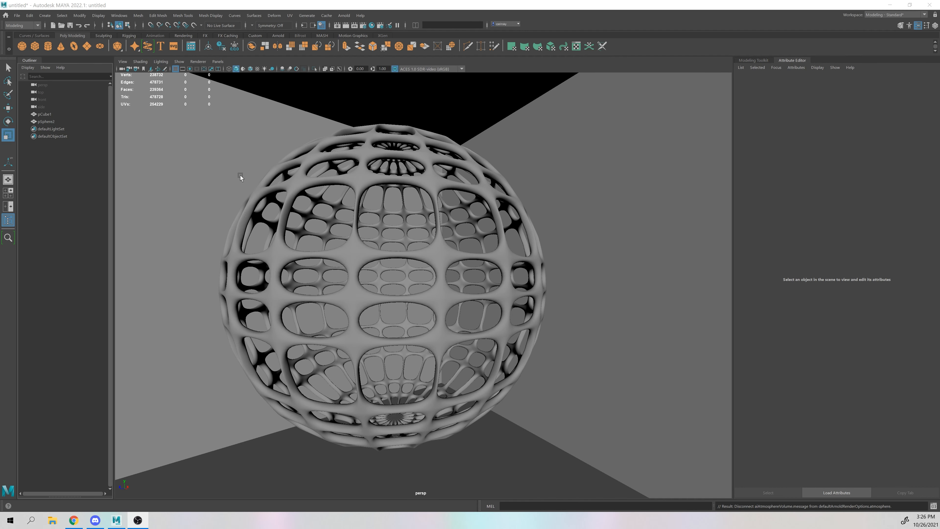
Compare the lattice sphere with smooth mesh preview off and on, viewing it from different angles.
{"action": "left_click", "coordinate": [362, 183]}
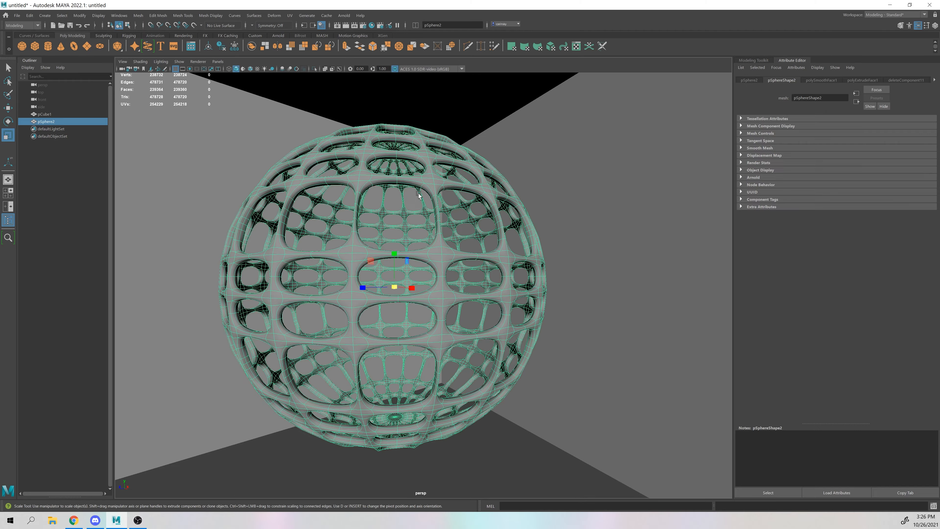
{"action": "key", "text": "1"}
{"action": "left_click_drag", "start_coordinate": [378, 205], "coordinate": [323, 153], "text": "alt"}
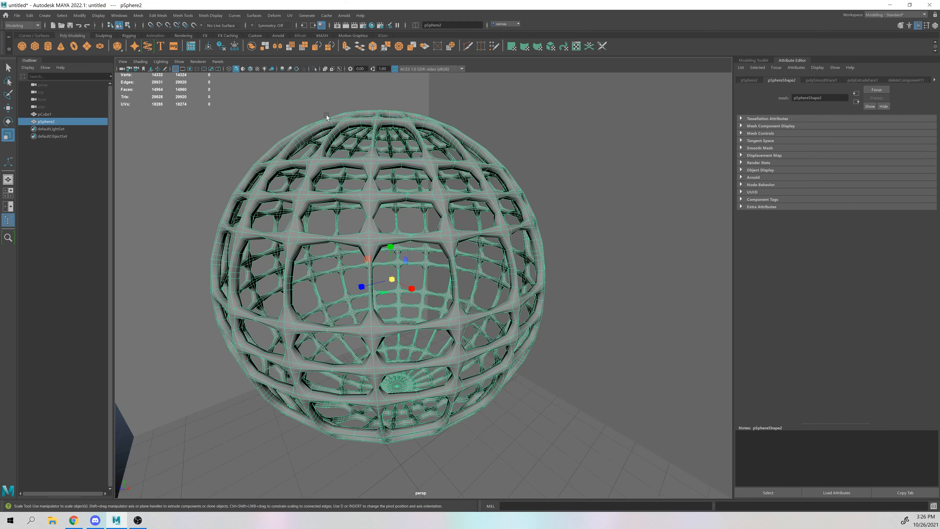
{"action": "left_click_drag", "start_coordinate": [323, 206], "coordinate": [328, 166], "text": "alt"}
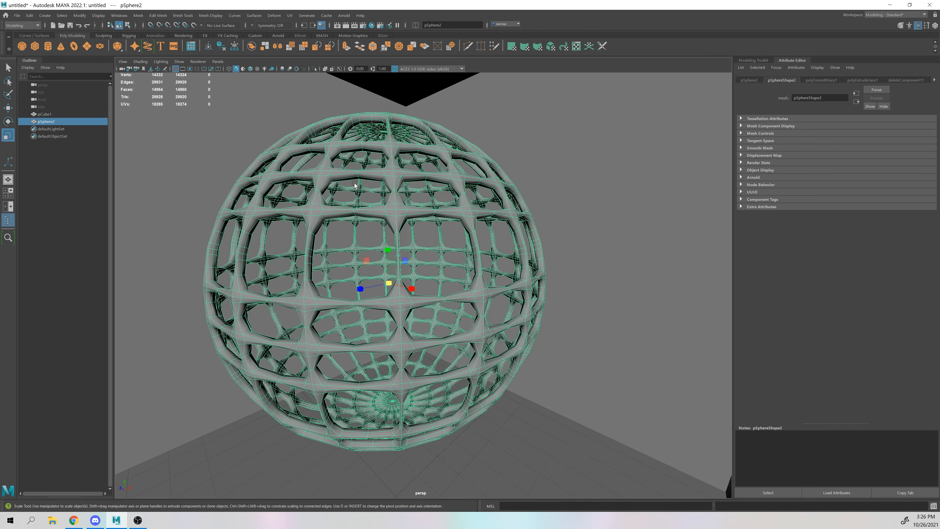
{"action": "key", "text": "3"}
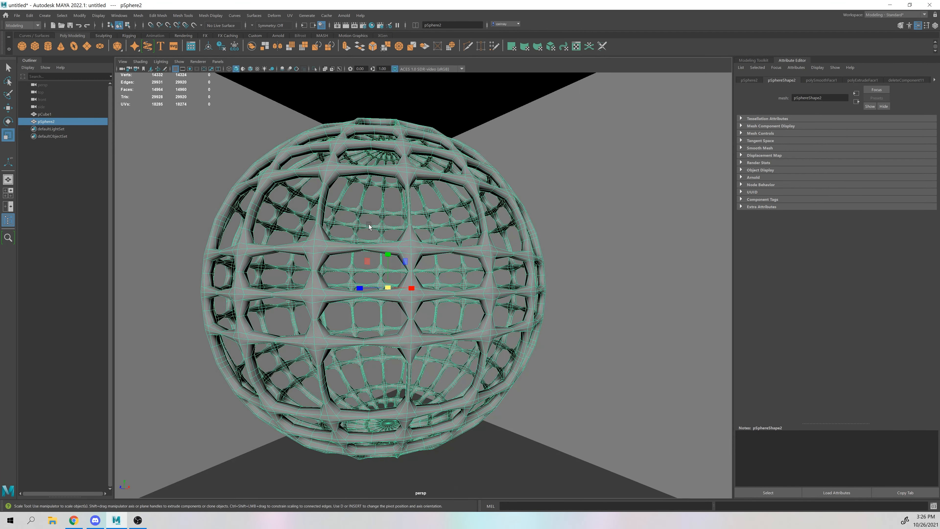
{"action": "left_click", "coordinate": [67, 236]}
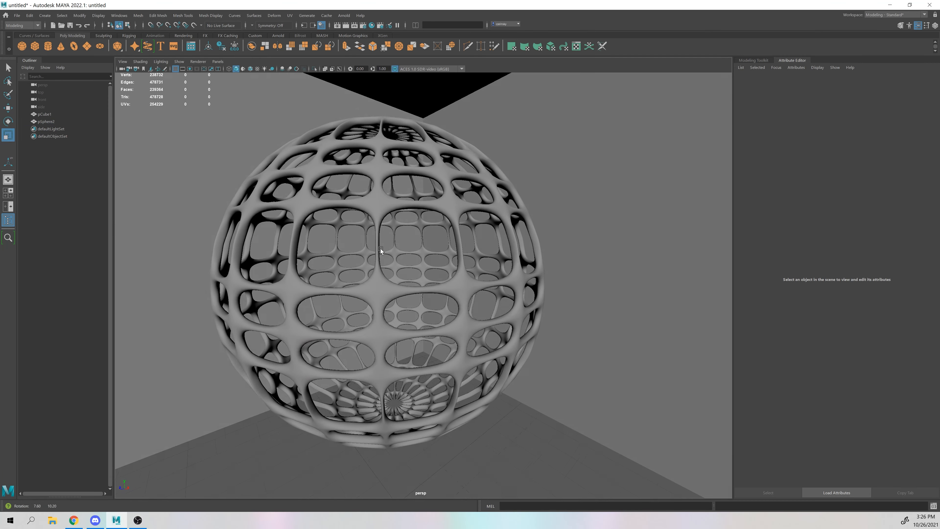
{"action": "left_click_drag", "start_coordinate": [380, 248], "coordinate": [363, 160], "text": "alt"}
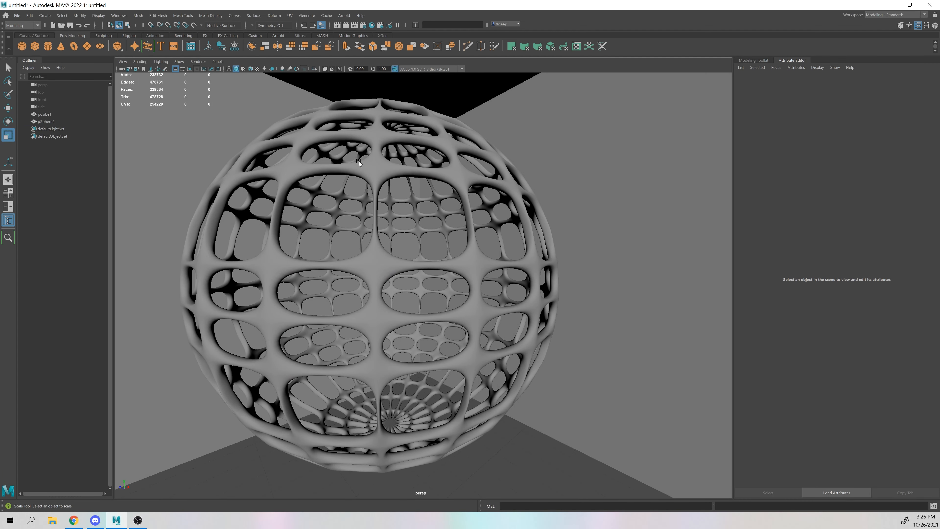
Create a polygon sphere below the lattice sphere and activate the Move tool.
{"action": "right_click_drag", "start_coordinate": [223, 169], "coordinate": [256, 168], "text": "shift"}
{"action": "key", "text": "w"}
{"action": "left_click_drag", "start_coordinate": [414, 349], "coordinate": [414, 403], "text": "alt"}
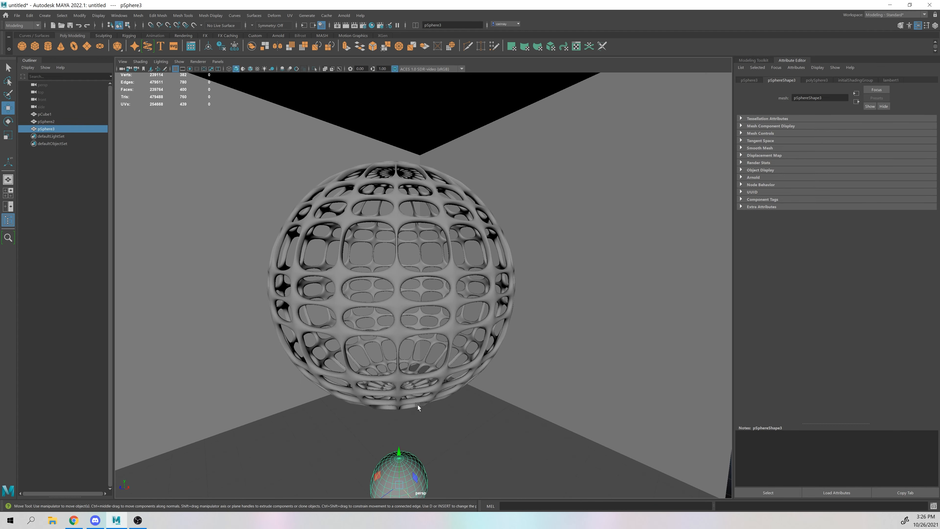
Move the new sphere into the middle of the lattice sphere and scale it up to about 2.53 on all axes.
{"action": "left_click_drag", "start_coordinate": [394, 450], "coordinate": [488, 285]}
{"action": "scroll", "coordinate": [392, 281], "scroll_direction": "up", "scroll_amount": 4}
{"action": "key", "text": "r"}
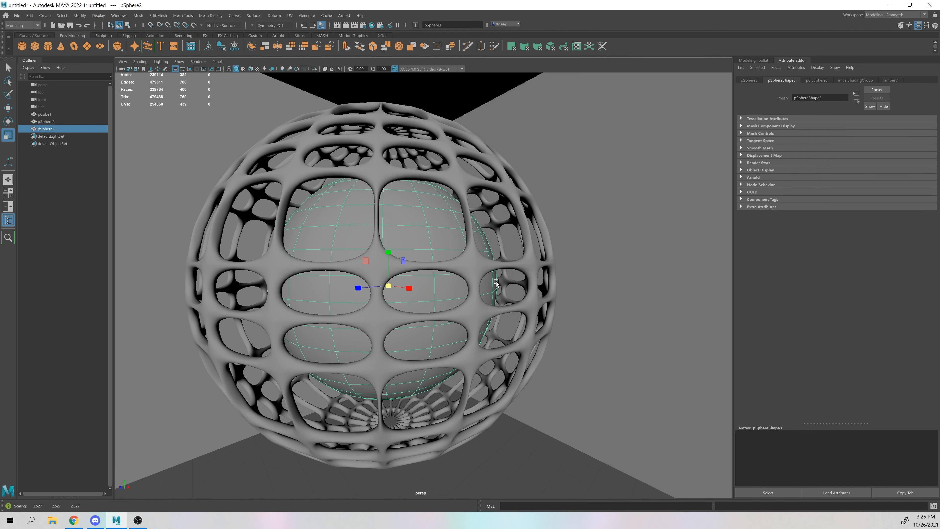
Convert the inner sphere into an Arnold mesh light.
{"action": "left_click", "coordinate": [344, 15]}
{"action": "mouse_move", "coordinate": [371, 55]}
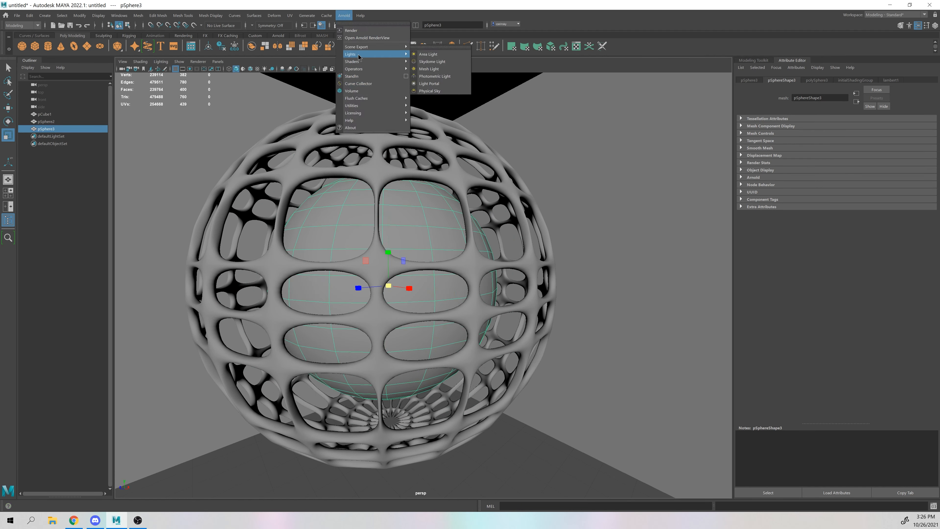
{"action": "left_click", "coordinate": [458, 70]}
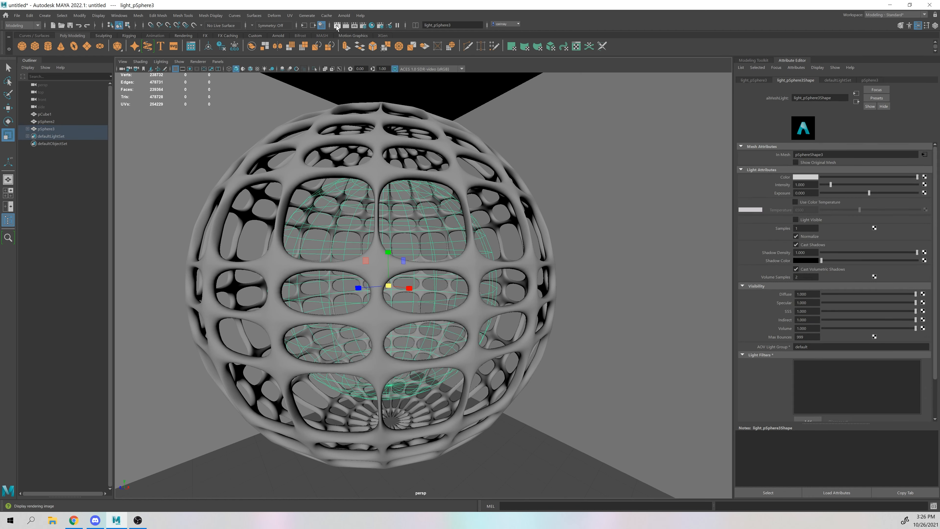
Open the Arnold RenderView and move its window away from the light attributes.
{"action": "left_click", "coordinate": [343, 16]}
{"action": "left_click", "coordinate": [356, 33]}
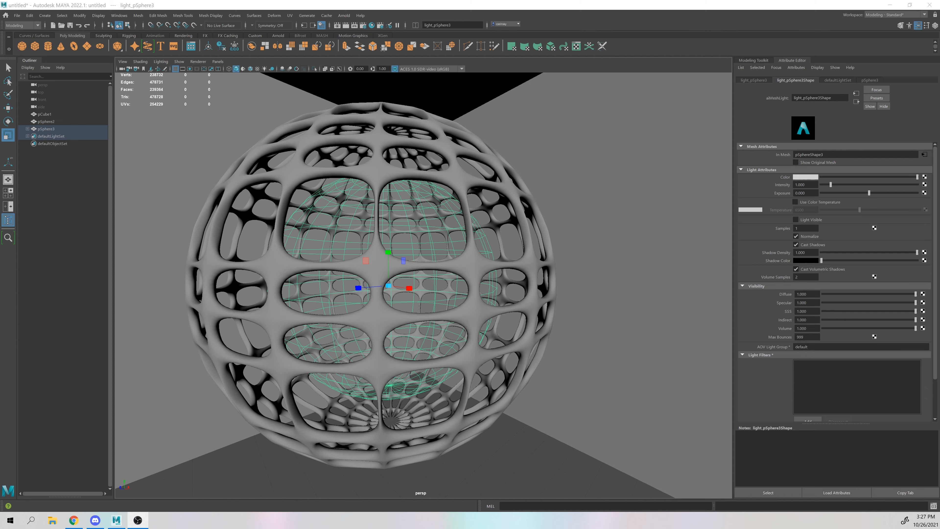
{"action": "left_click_drag", "start_coordinate": [186, 31], "coordinate": [73, 58]}
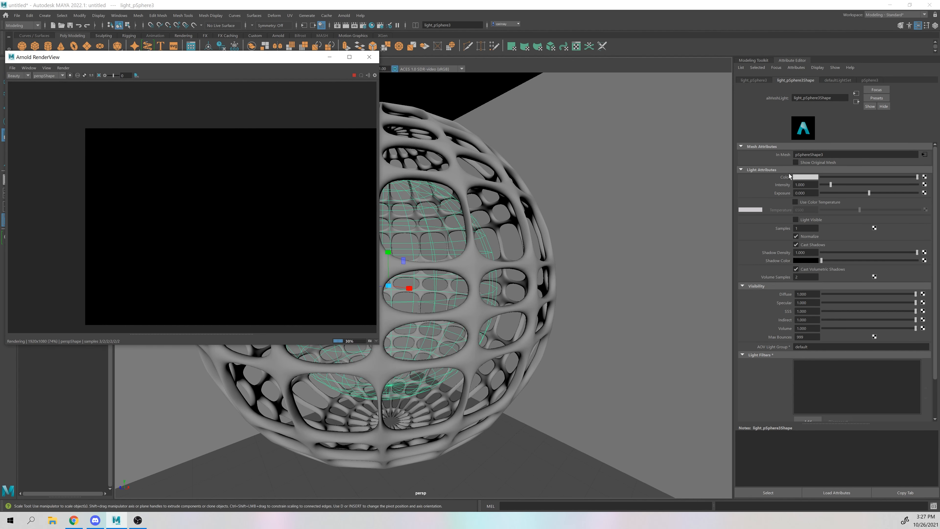
Set the sphere mesh light's intensity to 5 and exposure to 5, and stop the render after checking the result.
{"action": "left_click", "coordinate": [806, 177]}
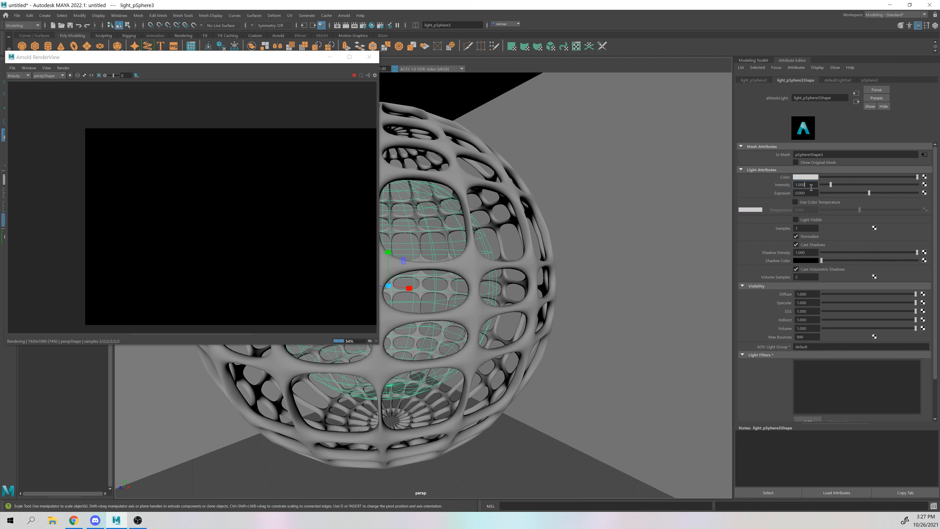
{"action": "left_click", "coordinate": [810, 185]}
{"action": "type", "text": "5"}
{"action": "key", "text": "Tab"}
{"action": "type", "text": "5"}
{"action": "key", "text": "Return"}
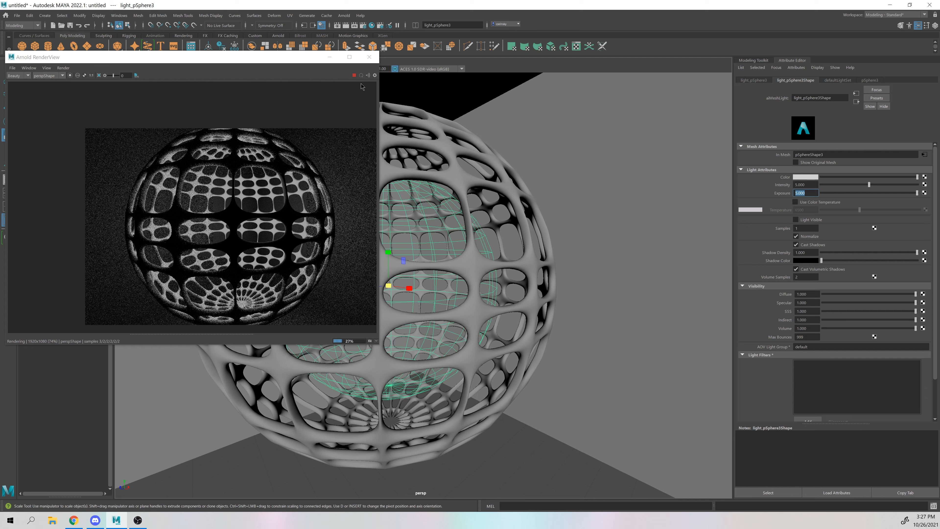
{"action": "left_click", "coordinate": [354, 75]}
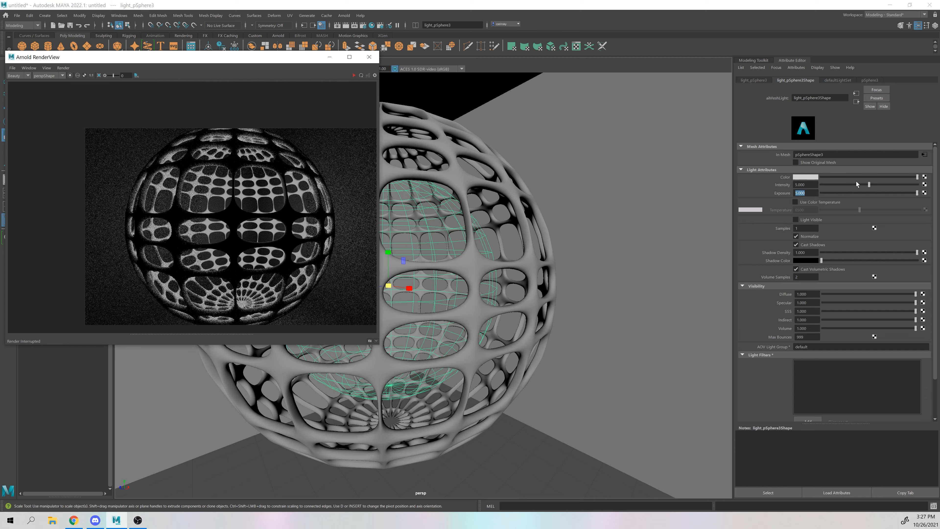
Map a ramp texture to the color of the sphere mesh light.
{"action": "left_click", "coordinate": [924, 178]}
{"action": "left_click_drag", "start_coordinate": [426, 45], "coordinate": [397, 39]}
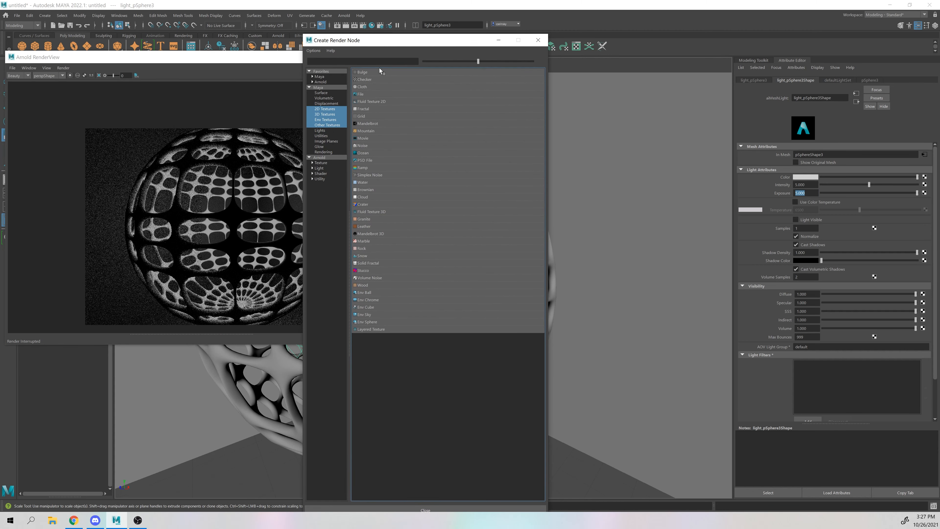
{"action": "left_click", "coordinate": [363, 168]}
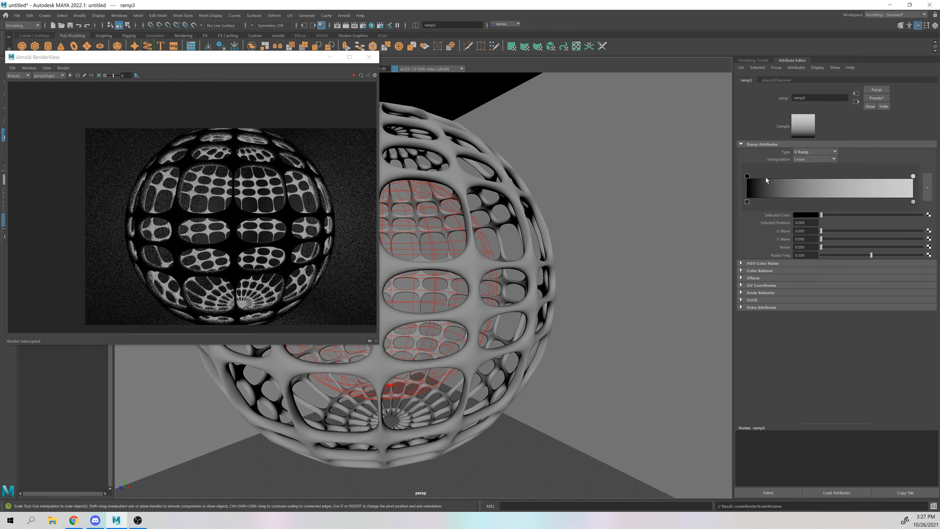
Set the ramp's first color to red and its last color to yellow.
{"action": "left_click", "coordinate": [805, 216]}
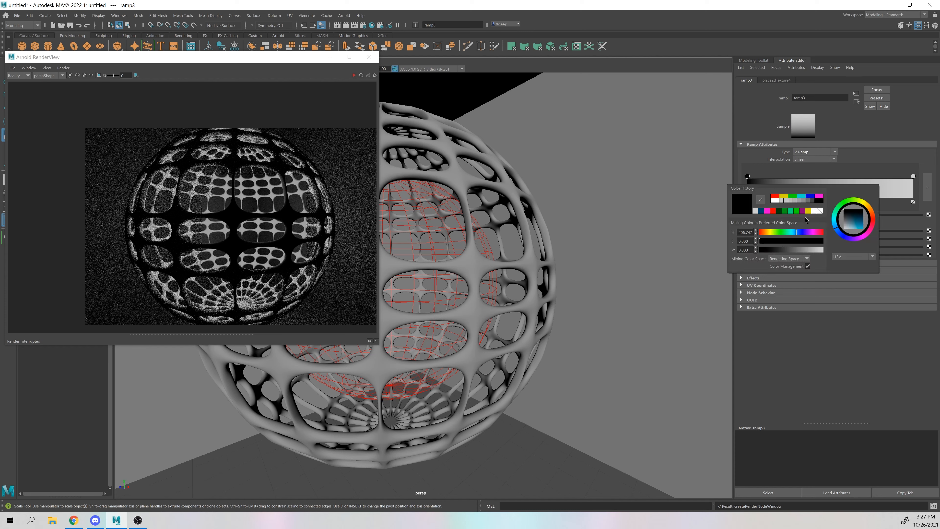
{"action": "left_click", "coordinate": [775, 197]}
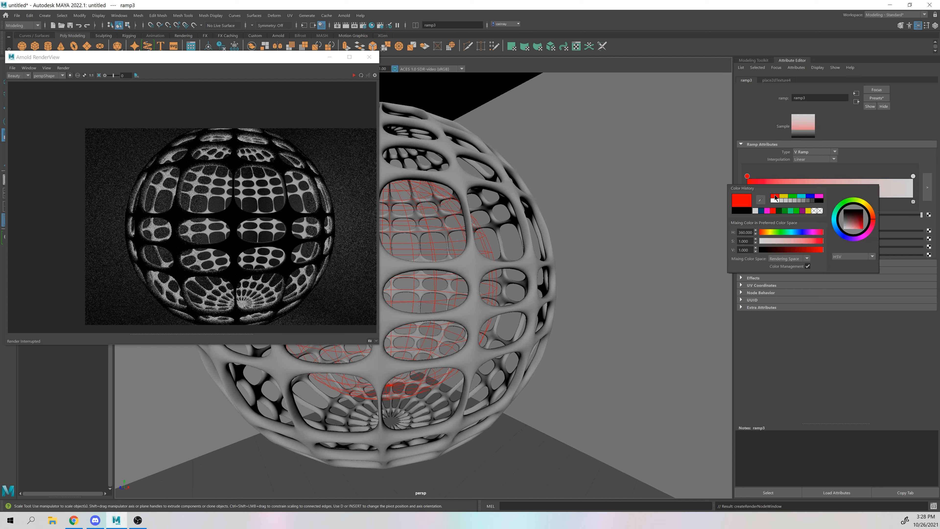
{"action": "left_click", "coordinate": [913, 176]}
{"action": "left_click", "coordinate": [811, 216]}
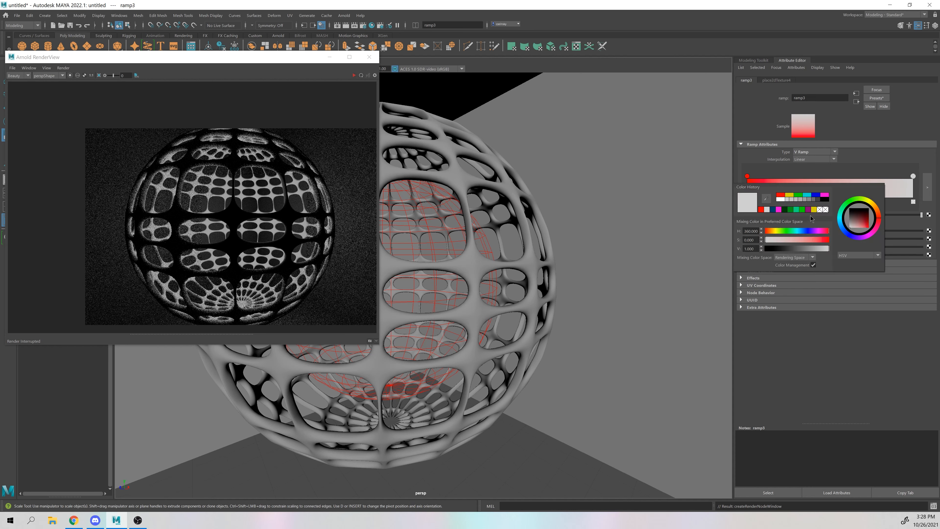
{"action": "left_click", "coordinate": [792, 196]}
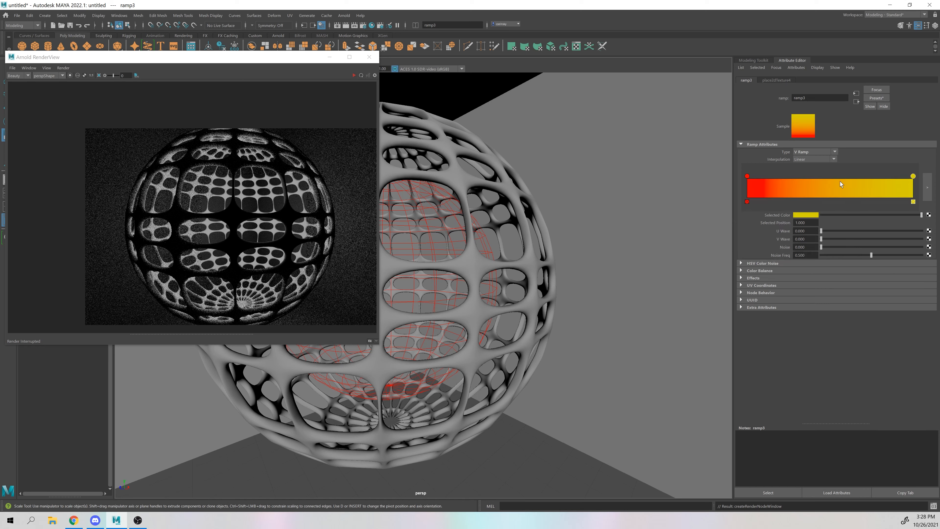
Add a cyan color to the ramp and rearrange the markers so cyan ends the ramp and yellow sits at about 0.57.
{"action": "left_click", "coordinate": [835, 184]}
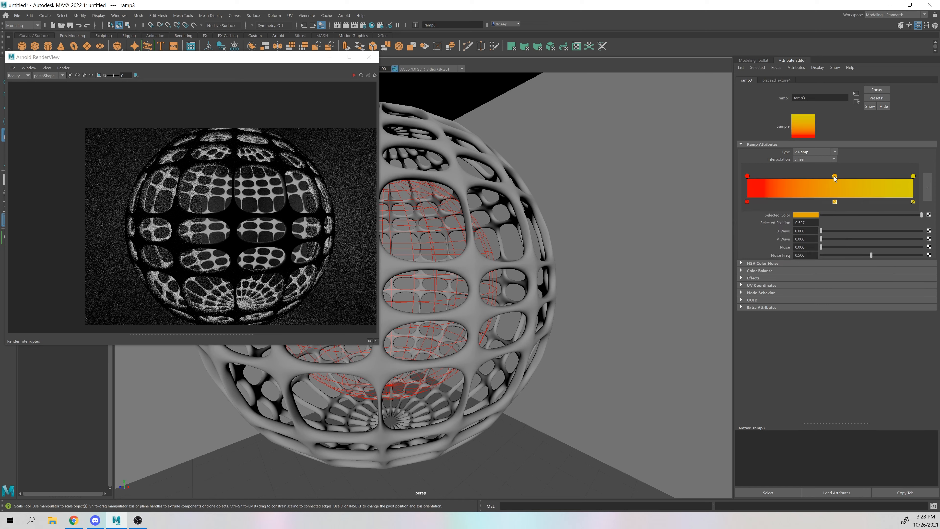
{"action": "left_click", "coordinate": [810, 215]}
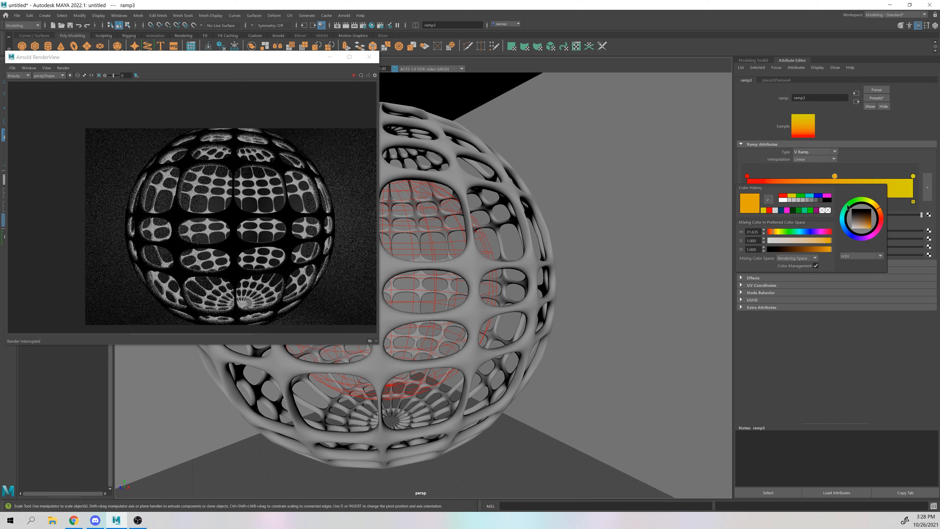
{"action": "left_click", "coordinate": [812, 196]}
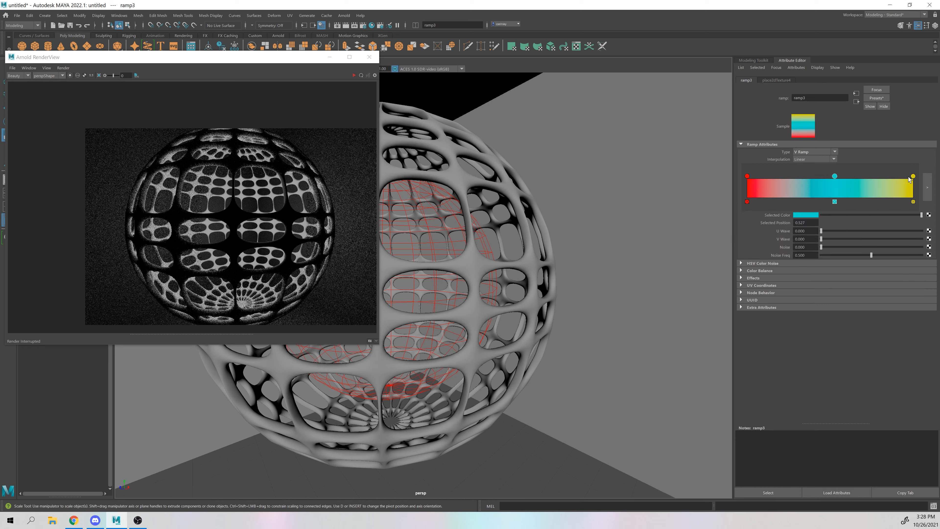
{"action": "mouse_move", "coordinate": [911, 177]}
{"action": "left_mouse_down"}
{"action": "mouse_move", "coordinate": [810, 177]}
{"action": "mouse_move", "coordinate": [914, 177]}
{"action": "left_mouse_up"}
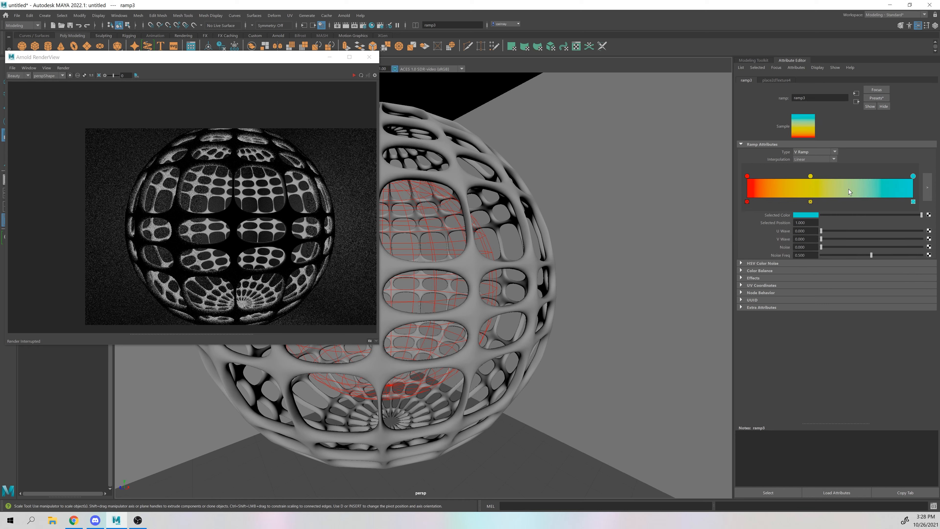
{"action": "left_click_drag", "start_coordinate": [808, 175], "coordinate": [841, 176]}
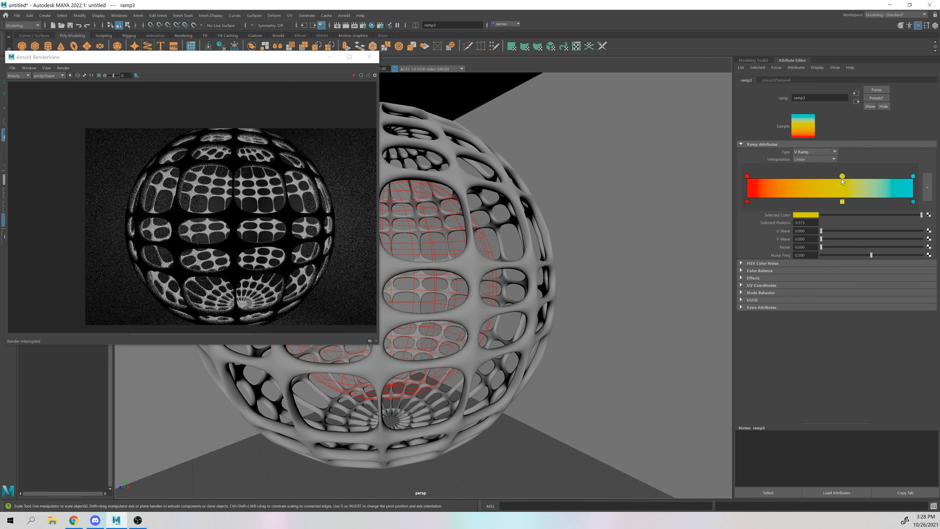
Try the U, Diagonal, UV and Circular ramp types, and return the ramp type to V Ramp.
{"action": "left_click", "coordinate": [808, 152]}
{"action": "left_click", "coordinate": [808, 167]}
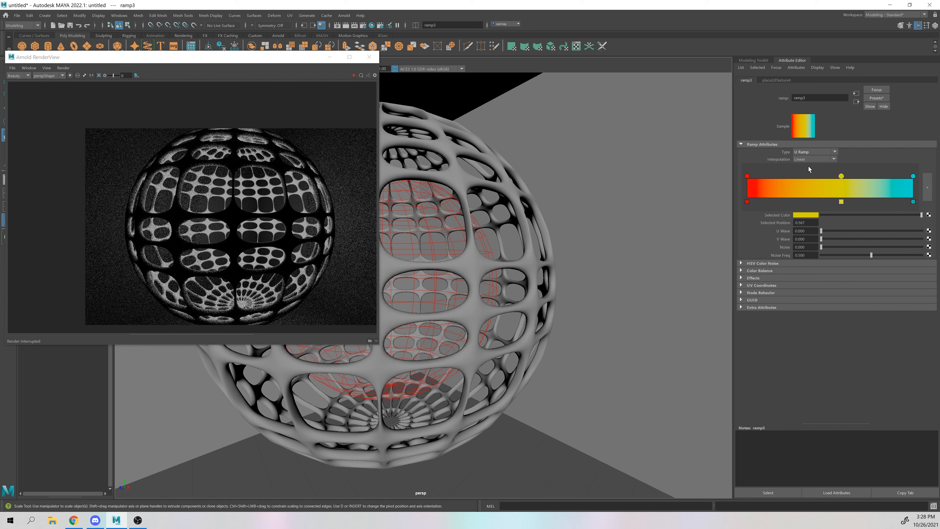
{"action": "left_click", "coordinate": [809, 152]}
{"action": "left_click", "coordinate": [809, 159]}
{"action": "left_click", "coordinate": [810, 153]}
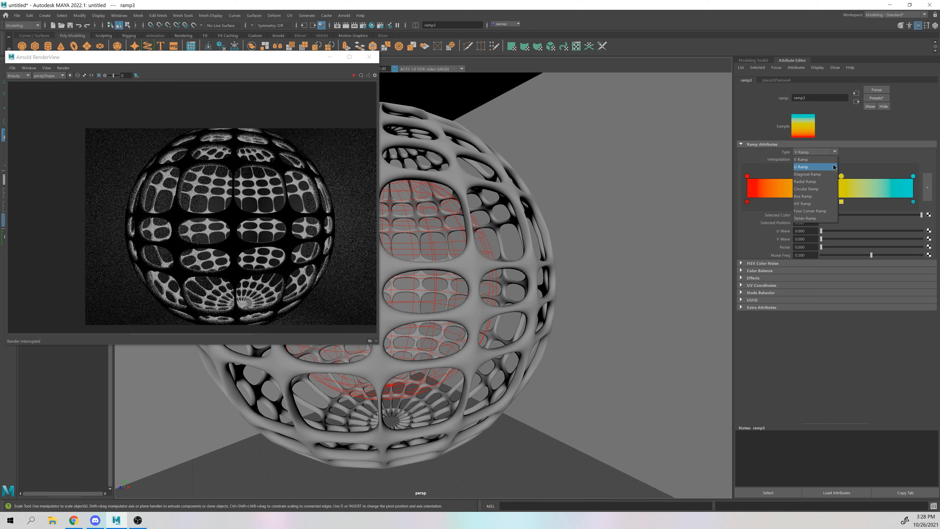
{"action": "left_click", "coordinate": [820, 174]}
{"action": "left_click", "coordinate": [818, 152]}
{"action": "left_click", "coordinate": [818, 204]}
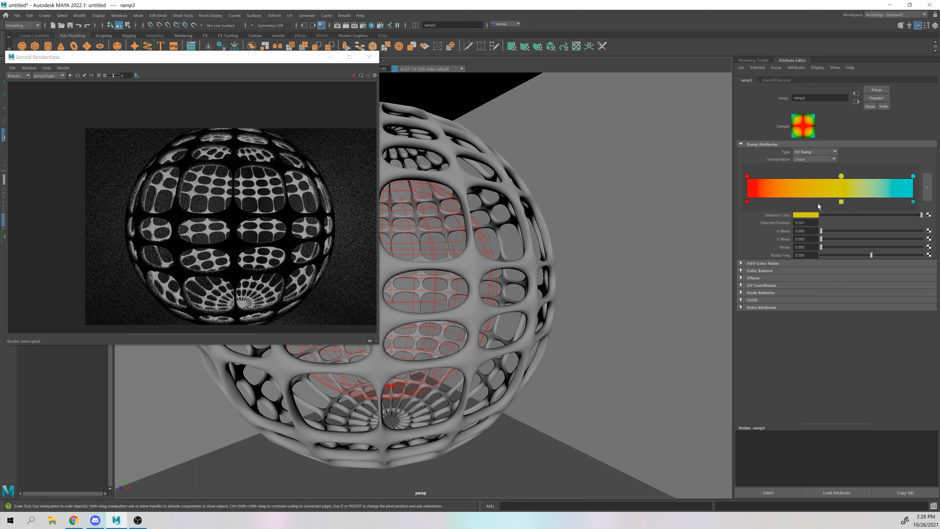
{"action": "left_click", "coordinate": [809, 153]}
{"action": "left_click", "coordinate": [812, 184]}
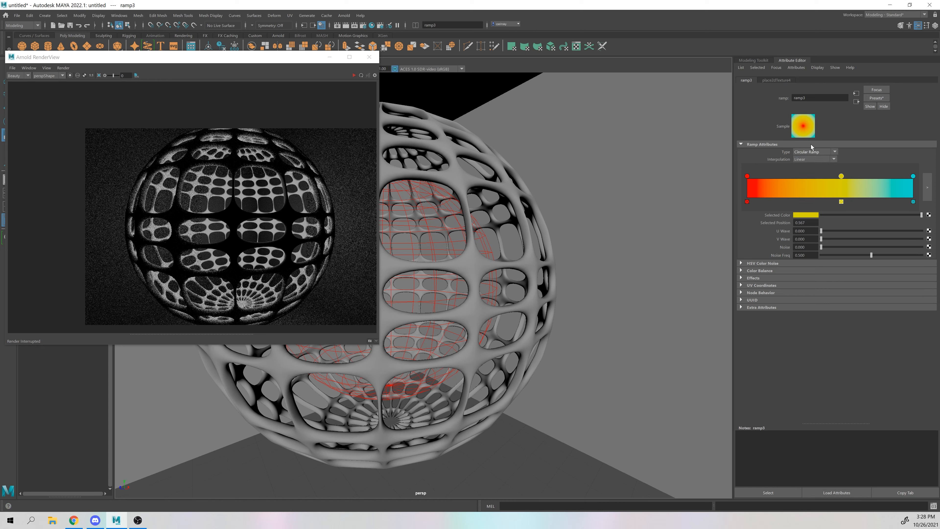
{"action": "left_click", "coordinate": [805, 153]}
{"action": "left_click", "coordinate": [810, 166]}
{"action": "left_click", "coordinate": [809, 153]}
{"action": "left_click", "coordinate": [813, 161]}
Restart the live render beside the outliner, and enable Light Visible on the light_pSphere3 mesh light.
{"action": "left_click", "coordinate": [177, 208]}
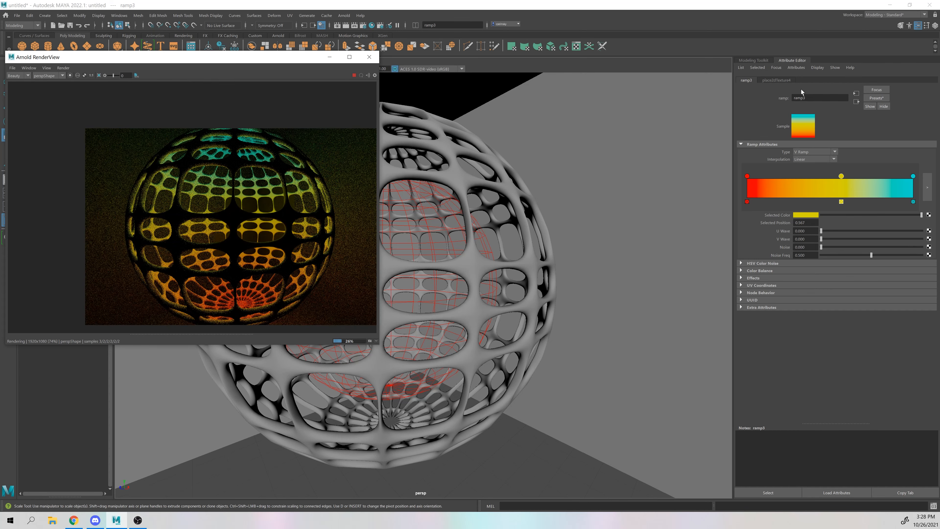
{"action": "left_click_drag", "start_coordinate": [213, 57], "coordinate": [320, 76]}
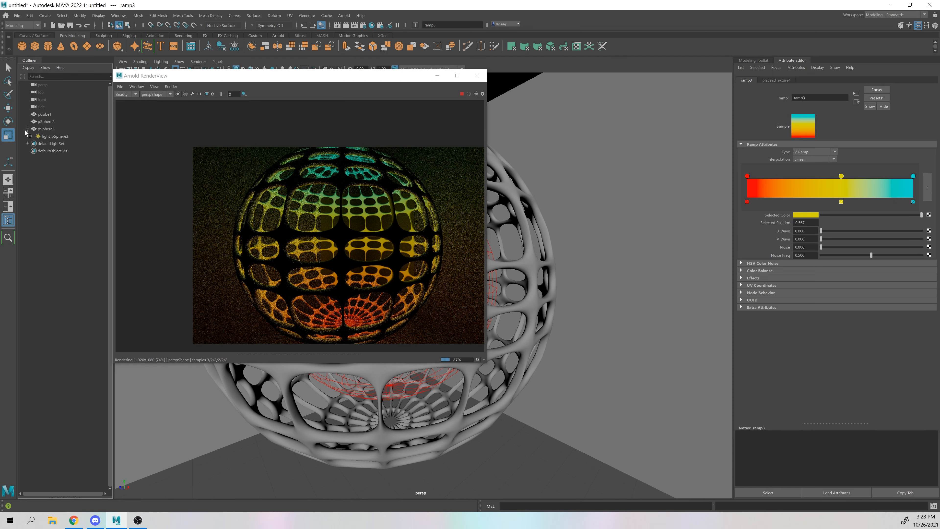
{"action": "left_click", "coordinate": [52, 137]}
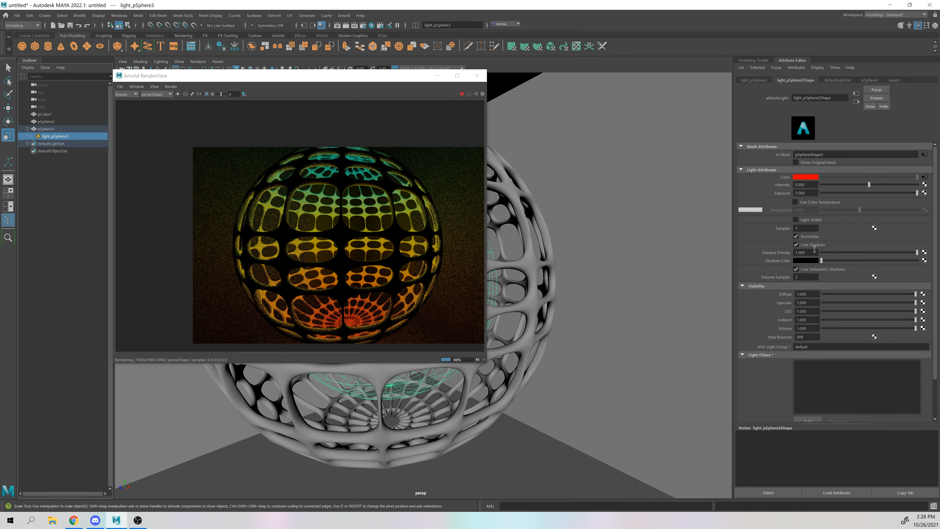
{"action": "left_click", "coordinate": [814, 221]}
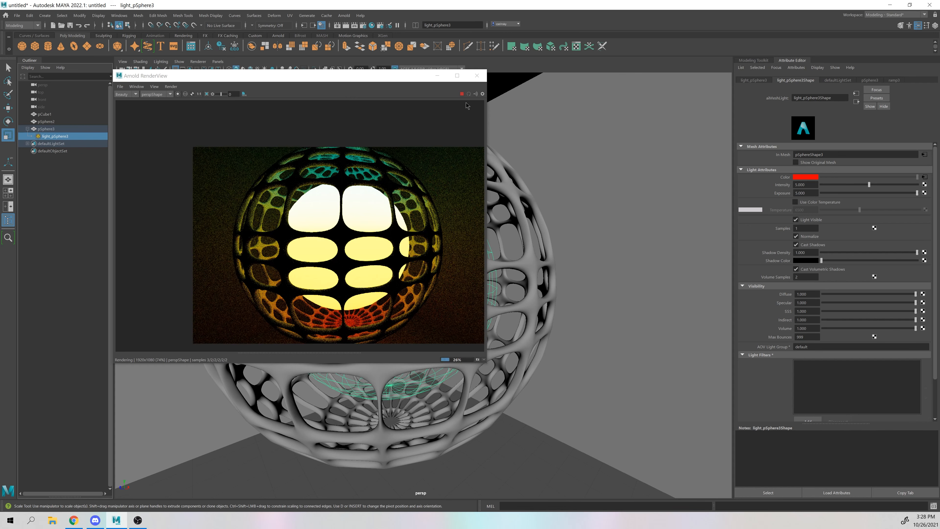
Distort the light's color ramp with noise 0.883, U wave 0.504, V wave 0.358 and noise frequency 0.652.
{"action": "left_click", "coordinate": [925, 178]}
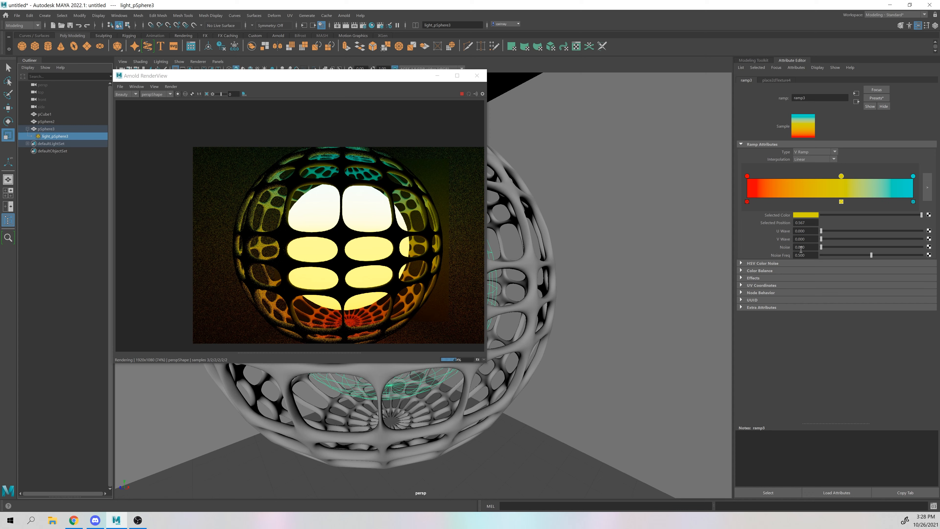
{"action": "left_click_drag", "start_coordinate": [822, 248], "coordinate": [910, 263]}
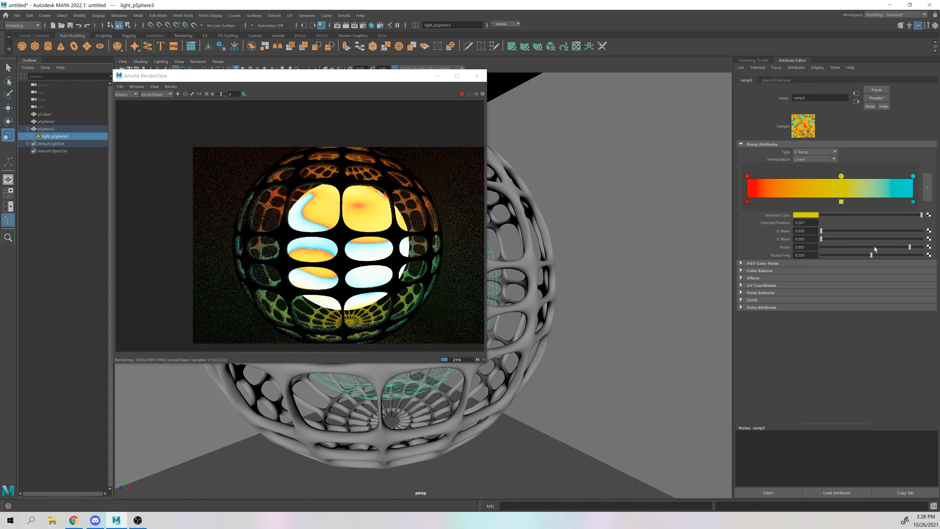
{"action": "left_click_drag", "start_coordinate": [821, 239], "coordinate": [872, 234]}
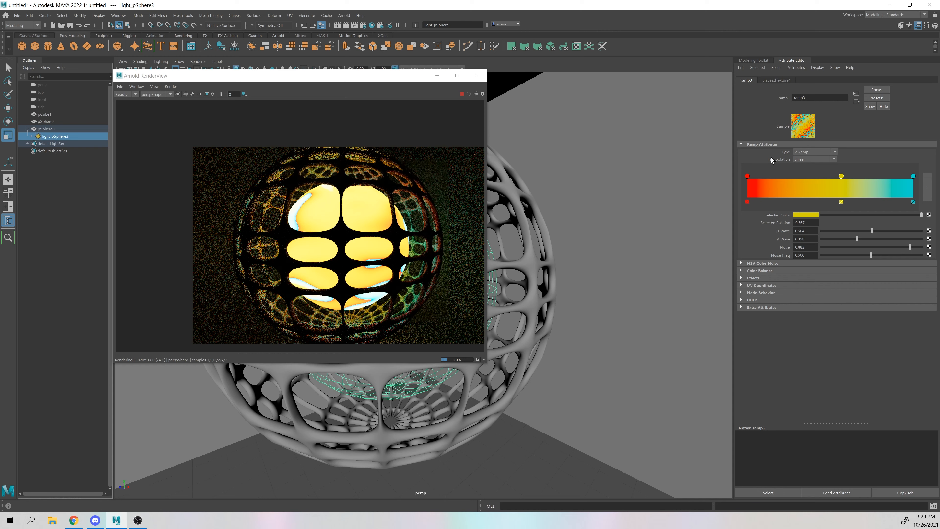
{"action": "mouse_move", "coordinate": [872, 255]}
{"action": "left_mouse_down"}
{"action": "mouse_move", "coordinate": [833, 253]}
{"action": "mouse_move", "coordinate": [906, 253]}
{"action": "mouse_move", "coordinate": [886, 250]}
{"action": "left_mouse_up"}
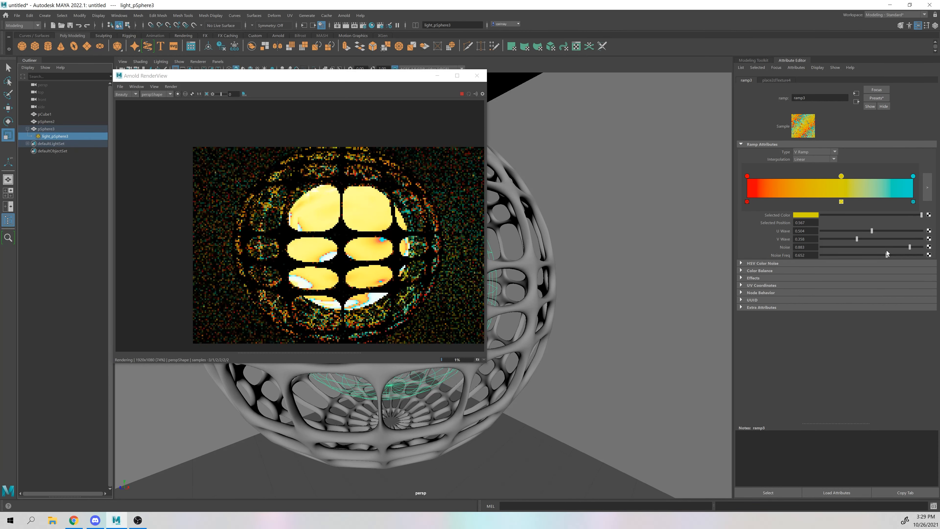
Add a ramp color at about position 0.271 and make it magenta.
{"action": "left_click", "coordinate": [792, 182]}
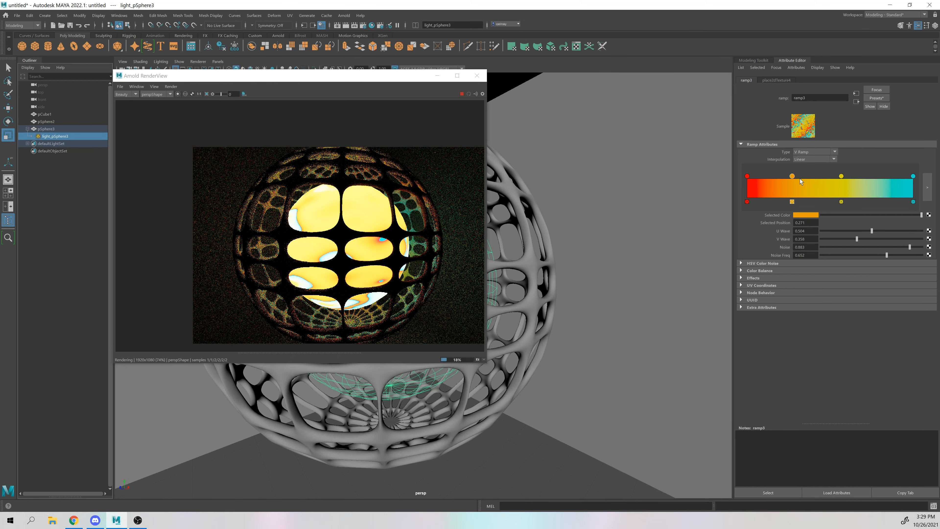
{"action": "left_click", "coordinate": [812, 216]}
{"action": "left_click", "coordinate": [824, 208]}
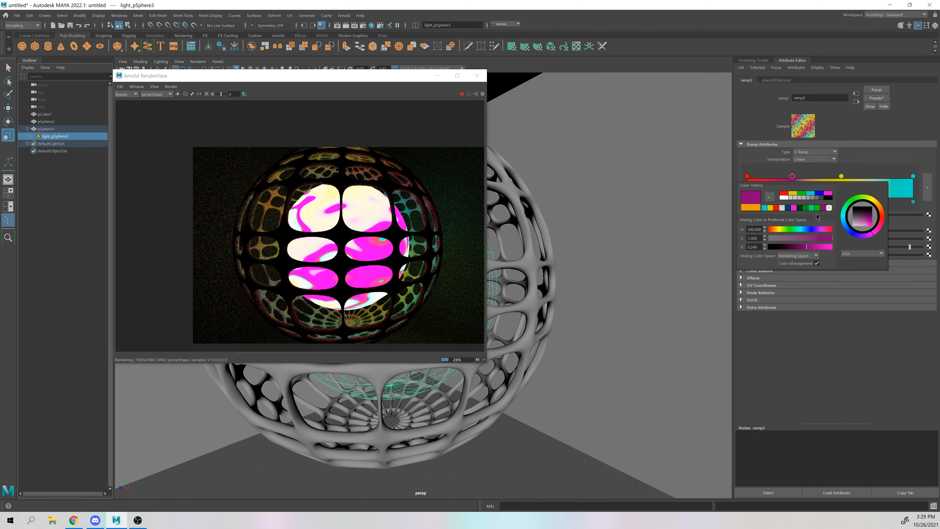
Check the render from another angle and disable Light Visible on the sphere mesh light.
{"action": "left_click_drag", "start_coordinate": [527, 262], "coordinate": [553, 261], "text": "alt"}
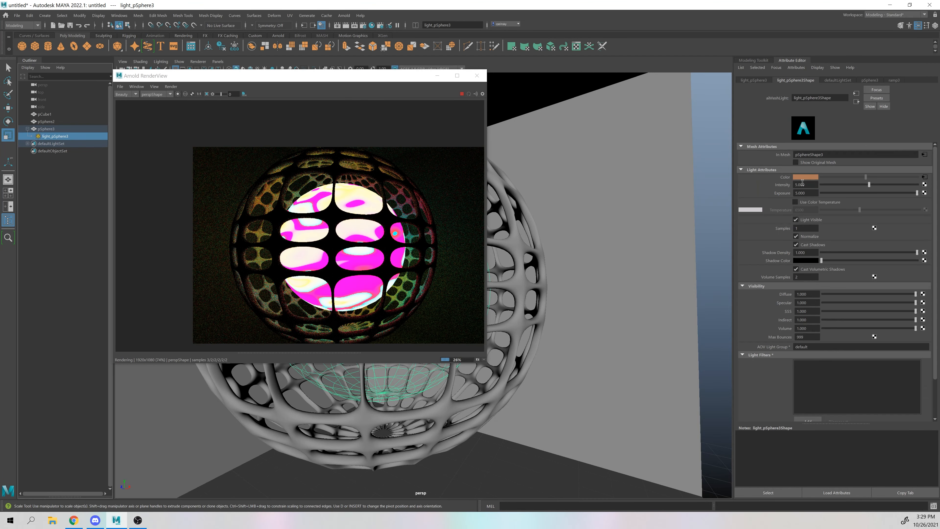
{"action": "left_click", "coordinate": [810, 222]}
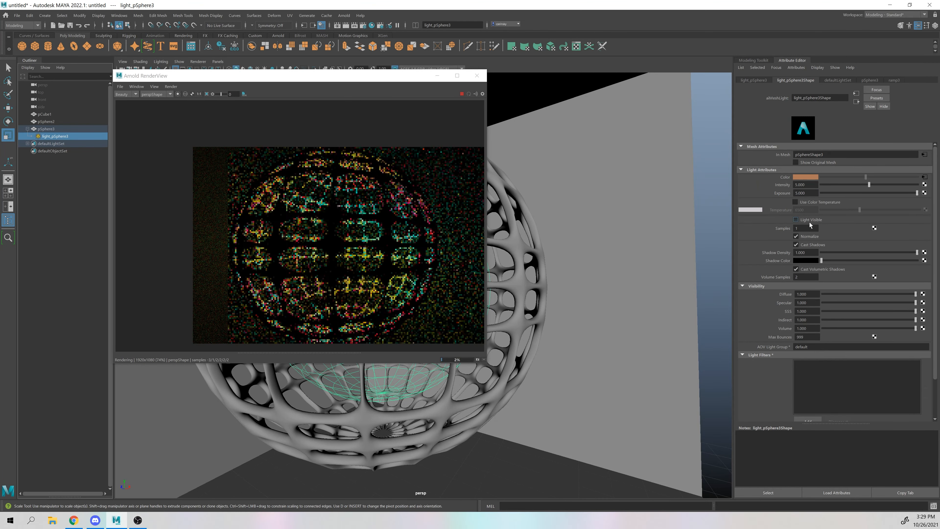
Stop the live render and move its window aside to examine the sky dome and room around the sphere.
{"action": "left_click_drag", "start_coordinate": [573, 259], "coordinate": [549, 237], "text": "alt"}
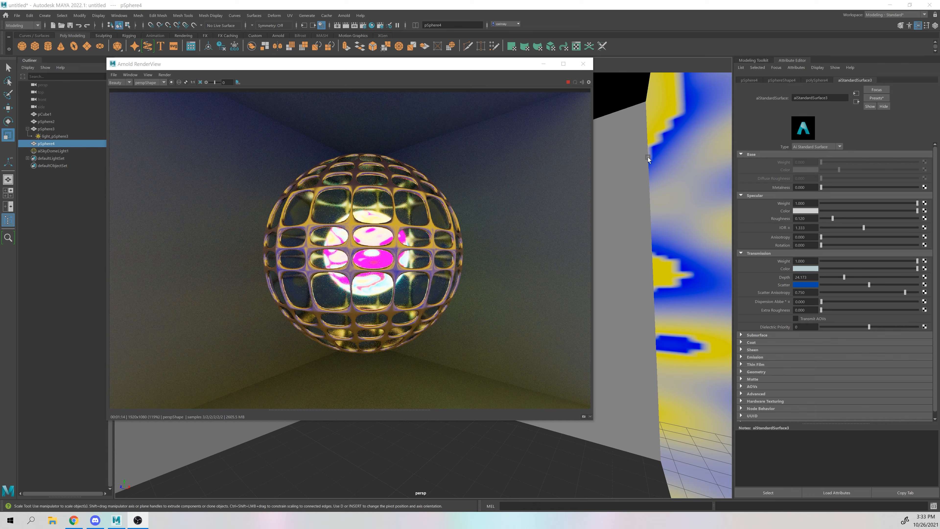
{"action": "left_click", "coordinate": [568, 82]}
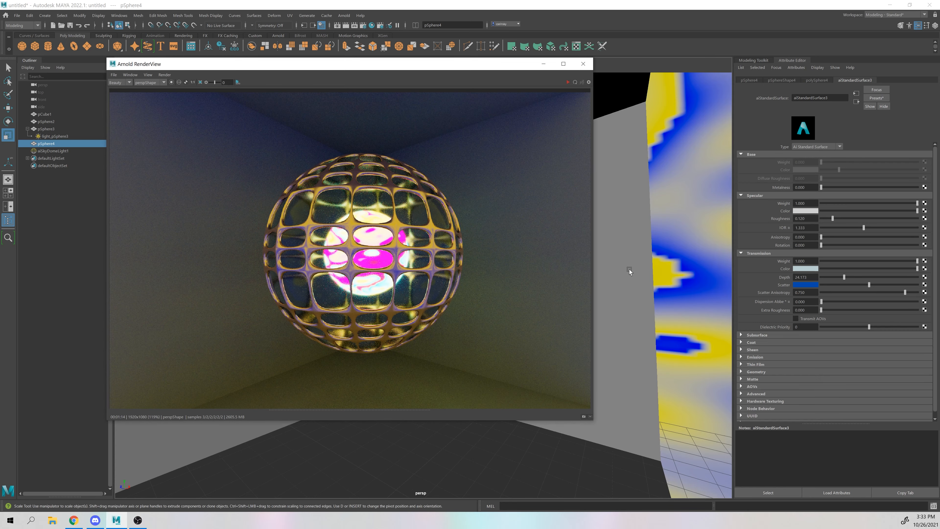
{"action": "right_click_drag", "start_coordinate": [629, 270], "coordinate": [643, 300], "text": "alt"}
{"action": "left_click_drag", "start_coordinate": [490, 64], "coordinate": [276, 272]}
{"action": "left_click_drag", "start_coordinate": [555, 282], "coordinate": [494, 255], "text": "alt"}
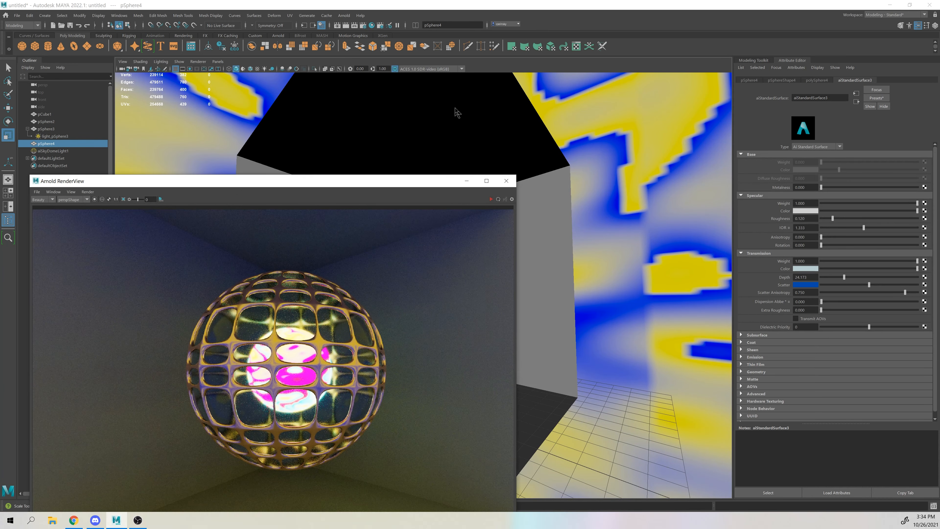
{"action": "left_click_drag", "start_coordinate": [403, 140], "coordinate": [421, 75]}
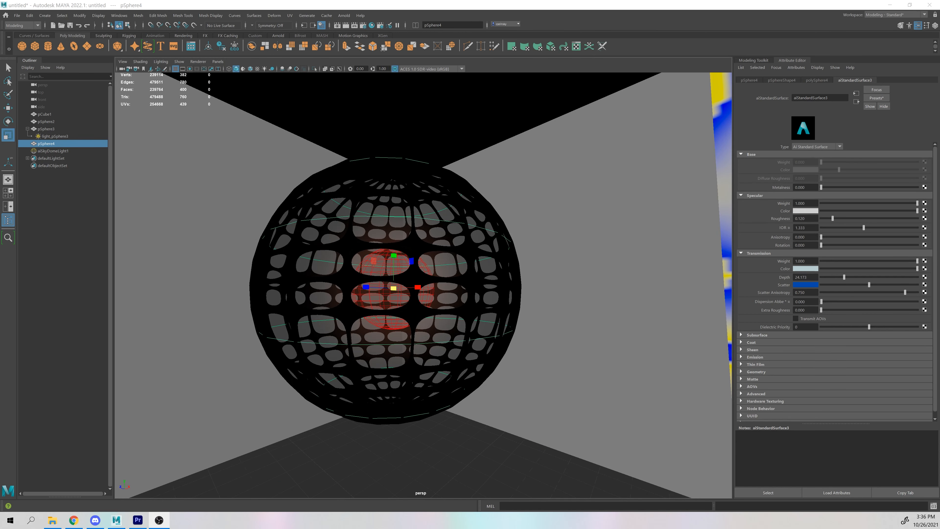
Assign a new aiFog as the atmosphere in Arnold's environment render settings and start the live render.
{"action": "left_click", "coordinate": [448, 7]}
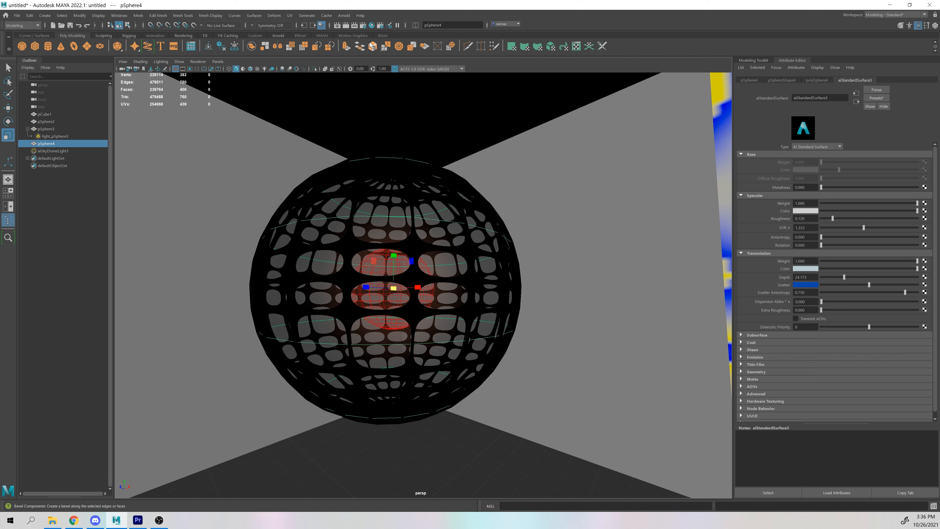
{"action": "left_click", "coordinate": [362, 25]}
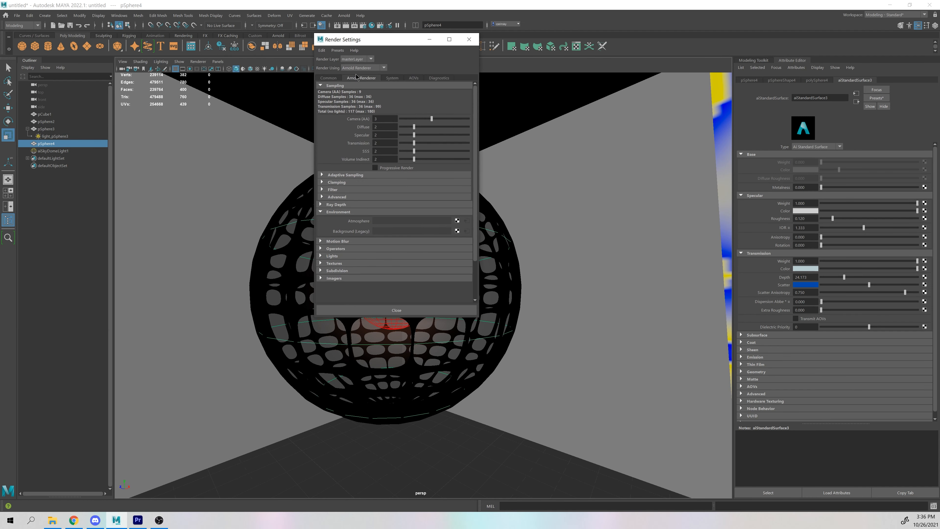
{"action": "left_click_drag", "start_coordinate": [480, 319], "coordinate": [569, 369]}
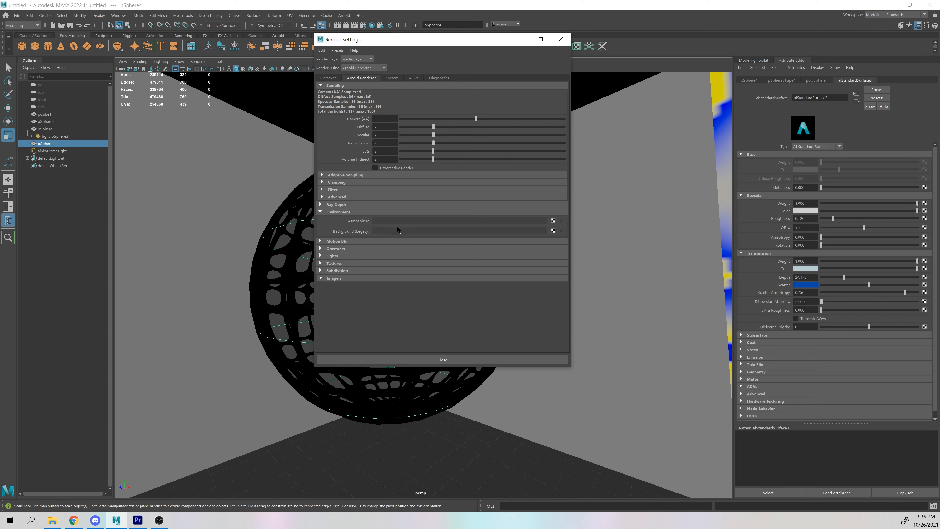
{"action": "left_click", "coordinate": [553, 221]}
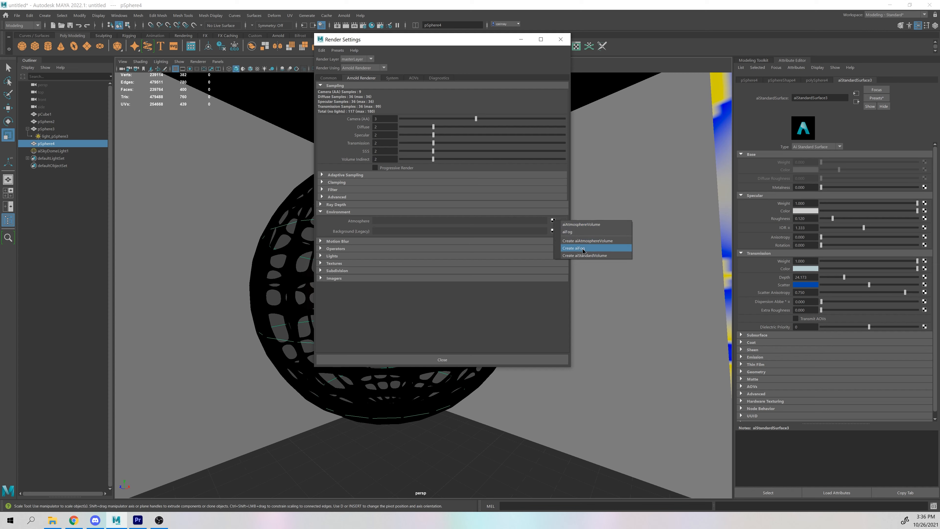
{"action": "left_click", "coordinate": [598, 252]}
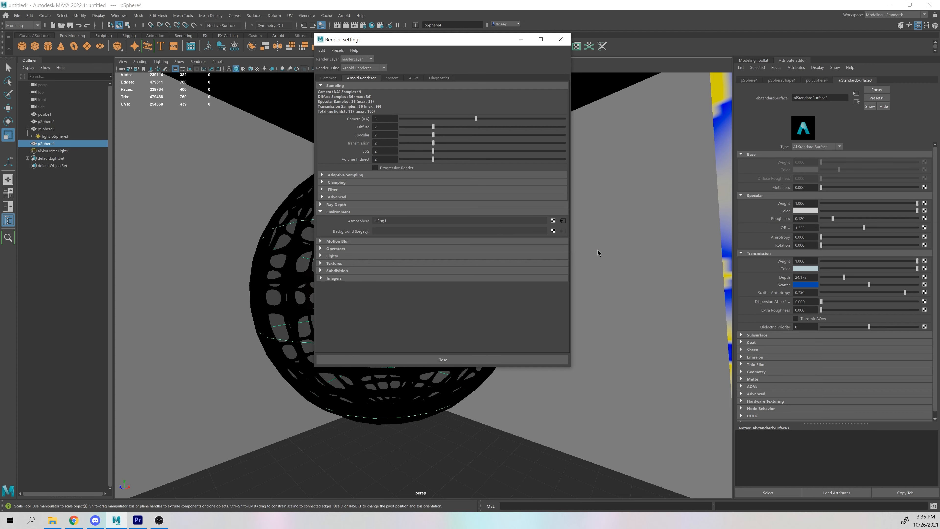
{"action": "left_click", "coordinate": [521, 39]}
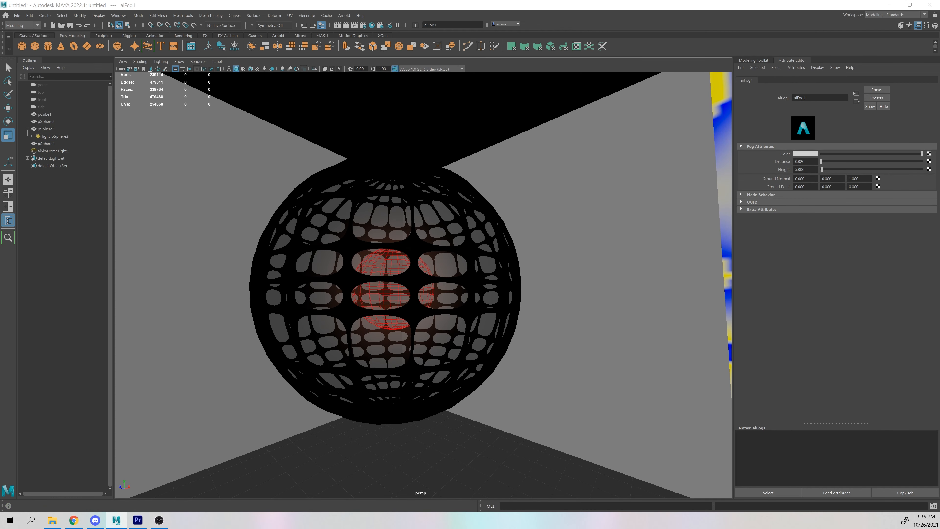
{"action": "left_click_drag", "start_coordinate": [0, 70], "coordinate": [464, 52]}
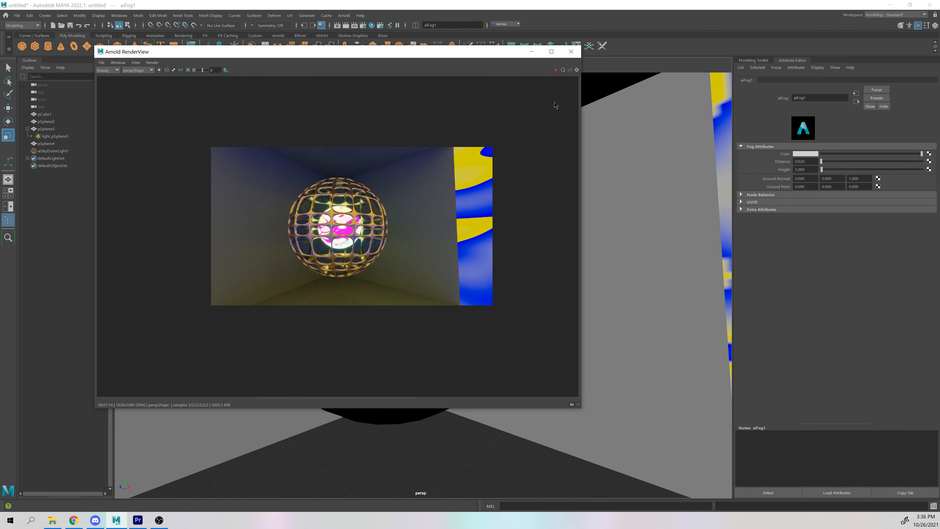
{"action": "left_click", "coordinate": [555, 71]}
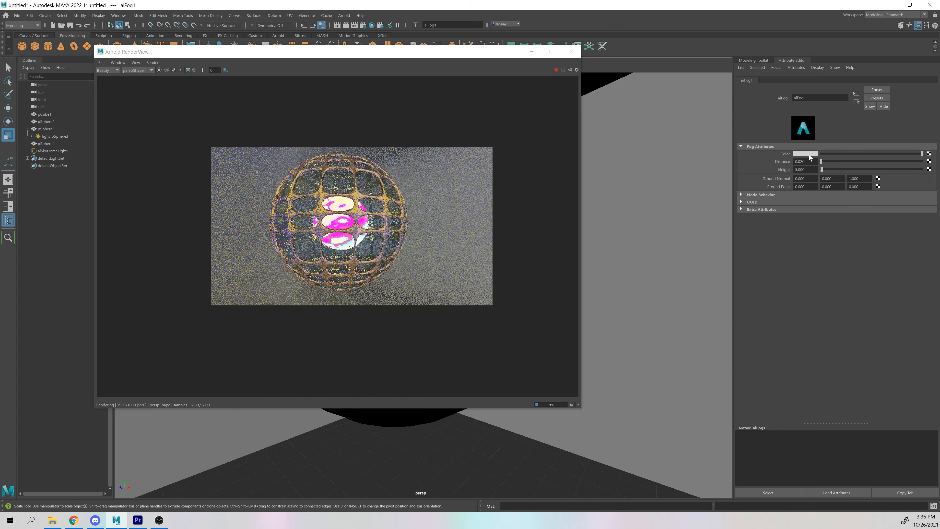
Try a heavier aiFog distance and then a distance of 0.001 in the live render.
{"action": "left_click_drag", "start_coordinate": [825, 164], "coordinate": [820, 164]}
{"action": "double_click", "coordinate": [807, 162]}
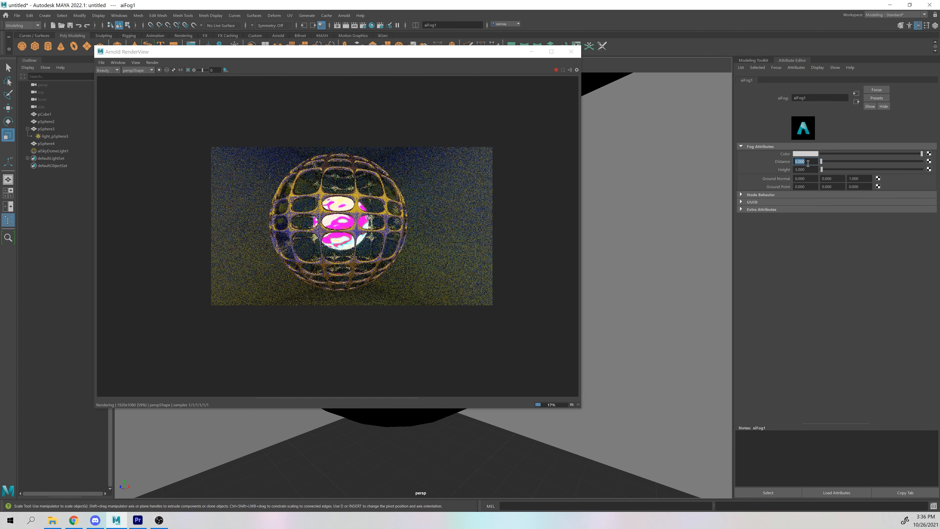
{"action": "type", "text": "0.1"}
{"action": "key", "text": "Return"}
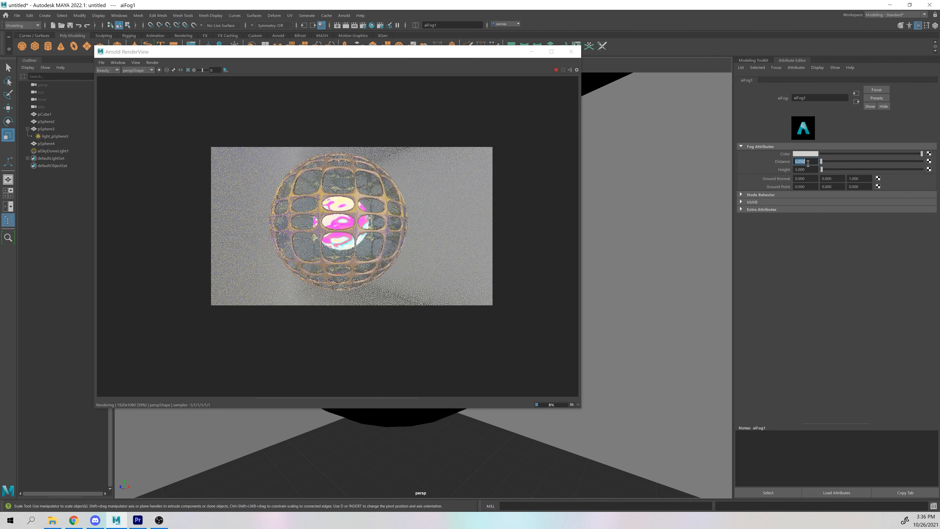
{"action": "type", "text": ".001"}
{"action": "key", "text": "Return"}
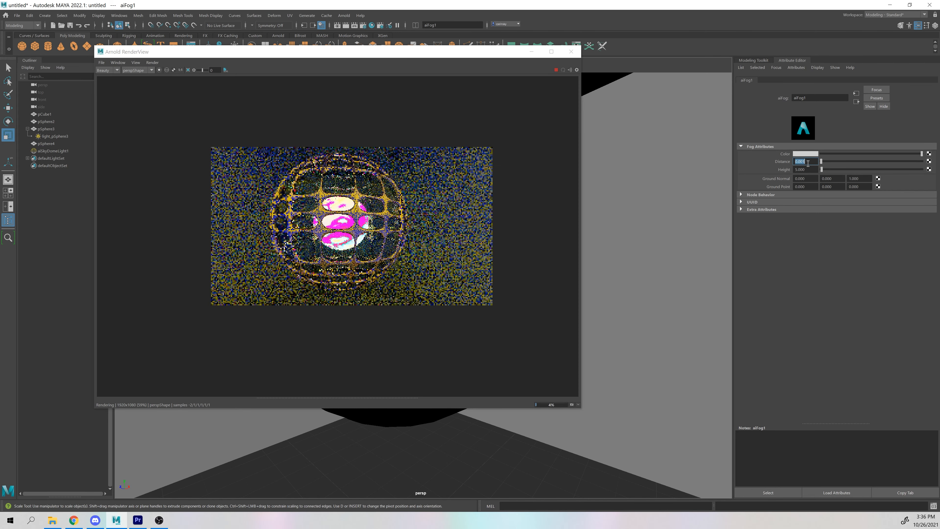
Compare aiFog distances of 0.005, 0.001 and 0.1 in the live render.
{"action": "type", "text": ".0"}
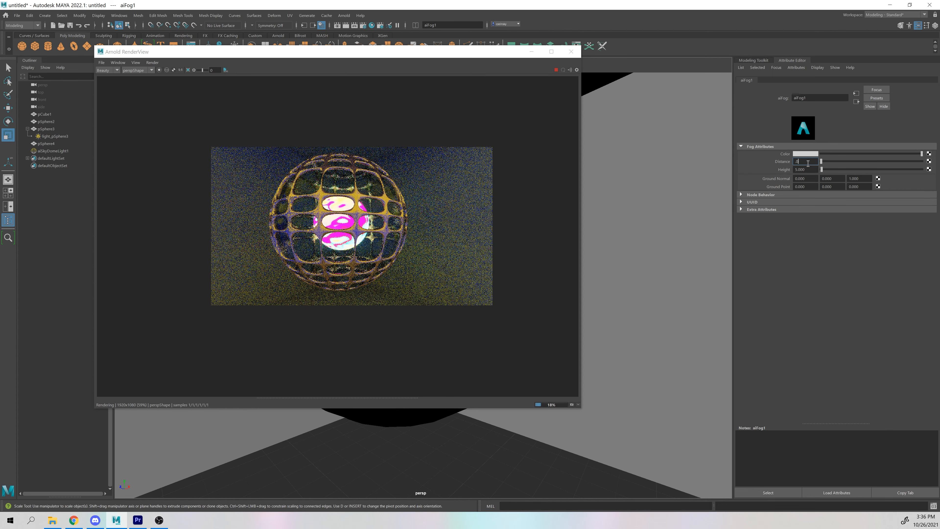
{"action": "type", "text": "05"}
{"action": "key", "text": "Return"}
{"action": "type", "text": ".00"}
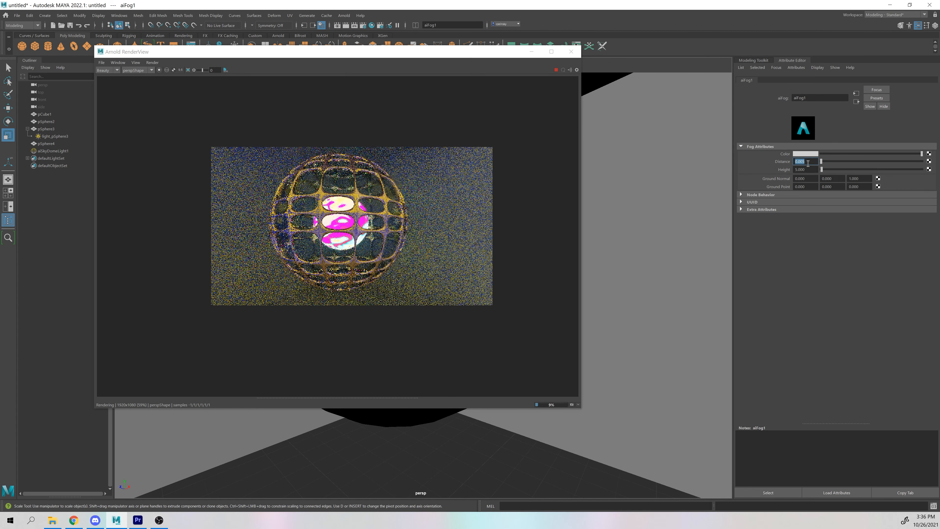
{"action": "type", "text": "1"}
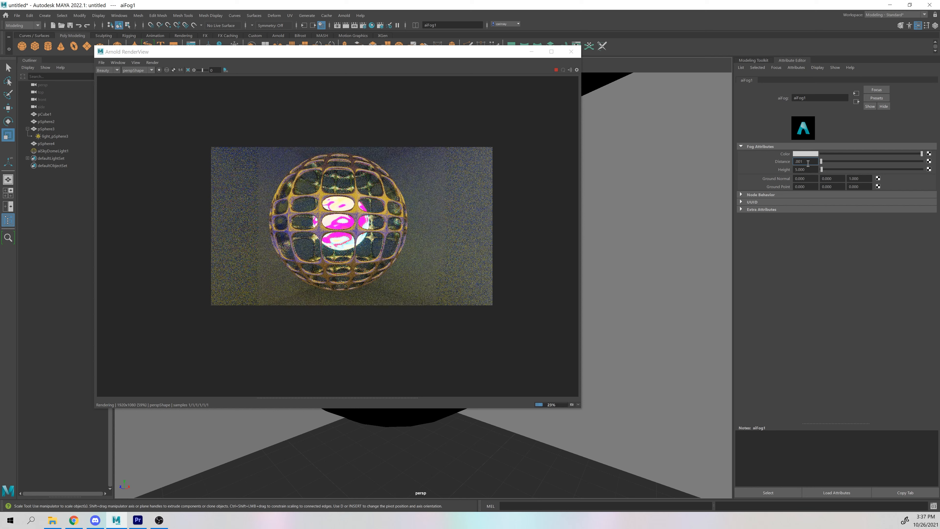
{"action": "key", "text": "Left"}
{"action": "key", "text": "Left"}
{"action": "key", "text": "Left"}
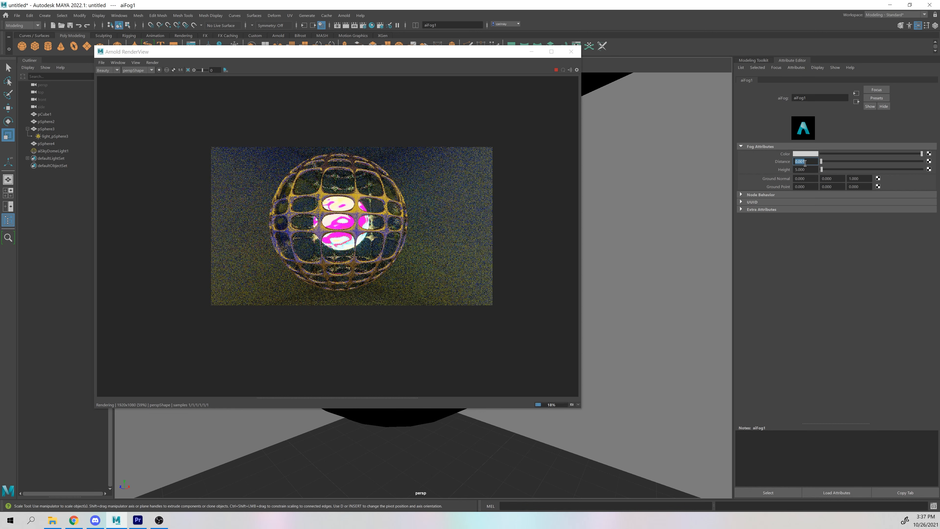
{"action": "type", "text": ".1"}
{"action": "key", "text": "Return"}
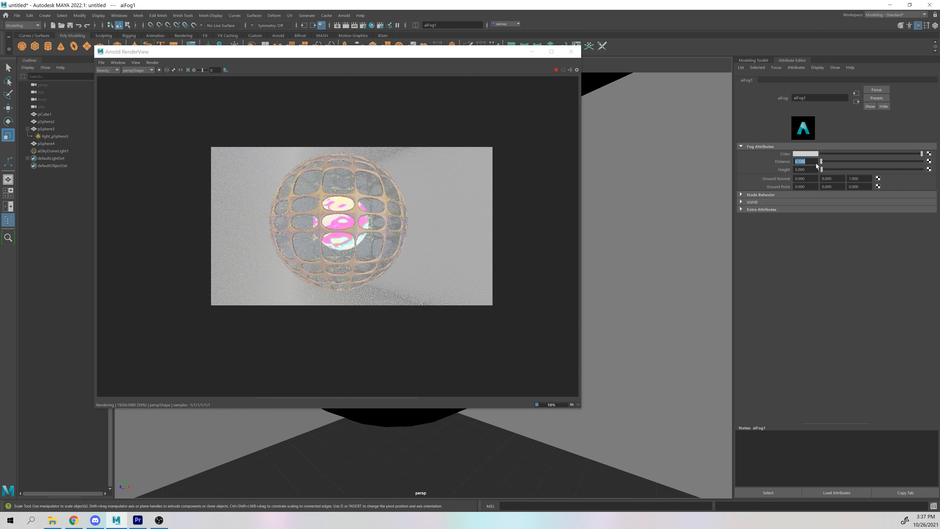
Make the aiFog color a bright green with hue 140.241 and saturation 0.803.
{"action": "left_click", "coordinate": [809, 154]}
{"action": "left_click", "coordinate": [810, 154]}
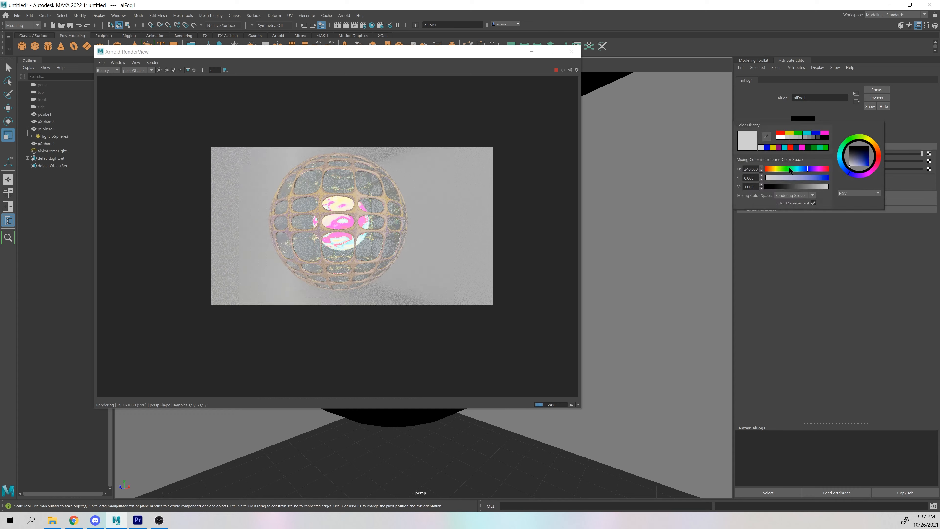
{"action": "left_click", "coordinate": [789, 186]}
{"action": "left_click", "coordinate": [801, 178]}
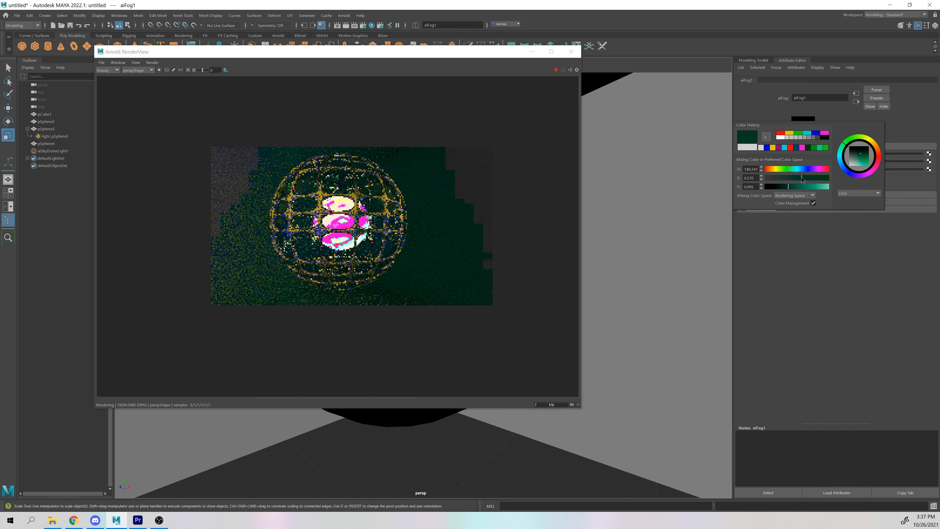
{"action": "left_click", "coordinate": [816, 177]}
{"action": "left_click", "coordinate": [812, 186]}
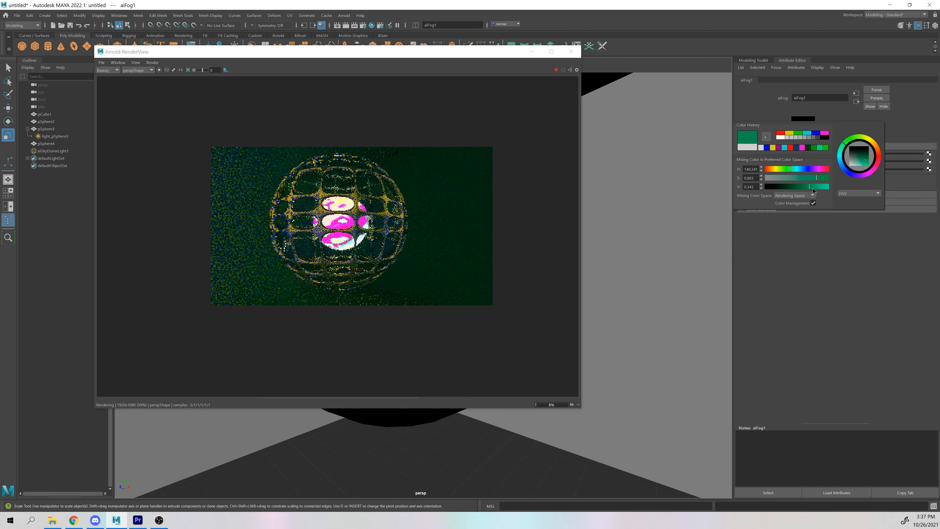
{"action": "left_click", "coordinate": [799, 187]}
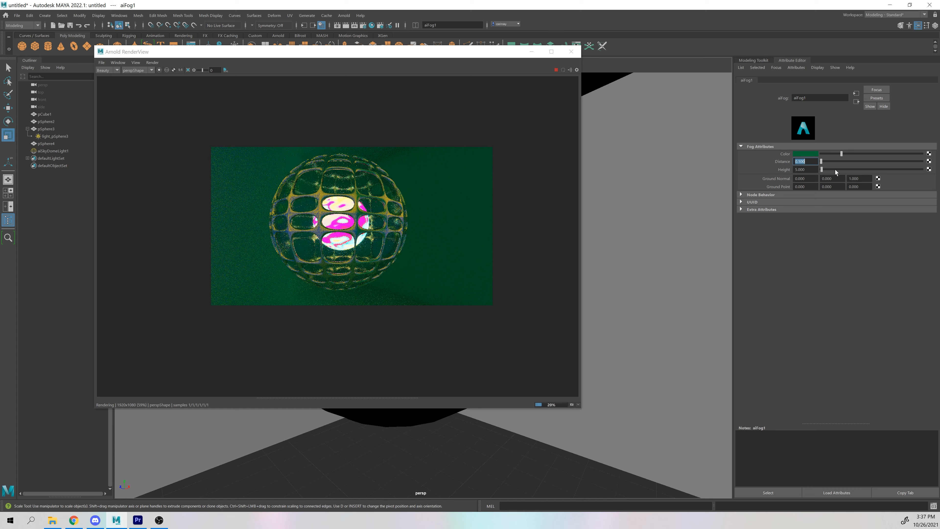
{"action": "left_click_drag", "start_coordinate": [847, 153], "coordinate": [926, 156]}
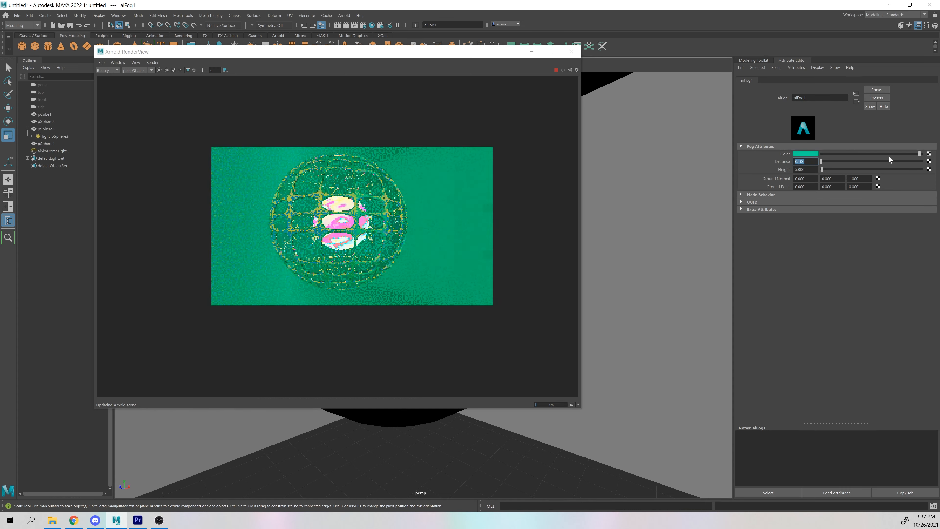
Shift the aiFog color's hue to cyan and set the fog distance to 0.005.
{"action": "left_click", "coordinate": [809, 154]}
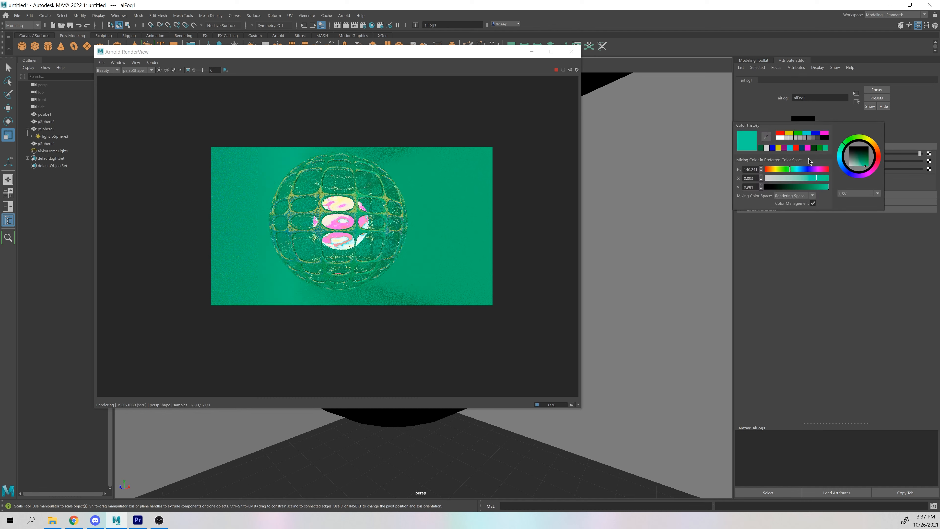
{"action": "left_click", "coordinate": [797, 168]}
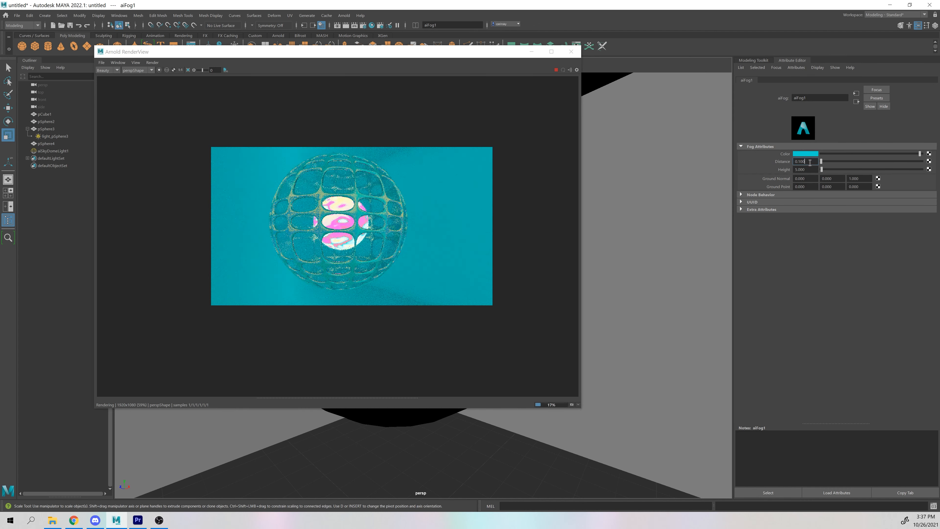
{"action": "double_click", "coordinate": [810, 162]}
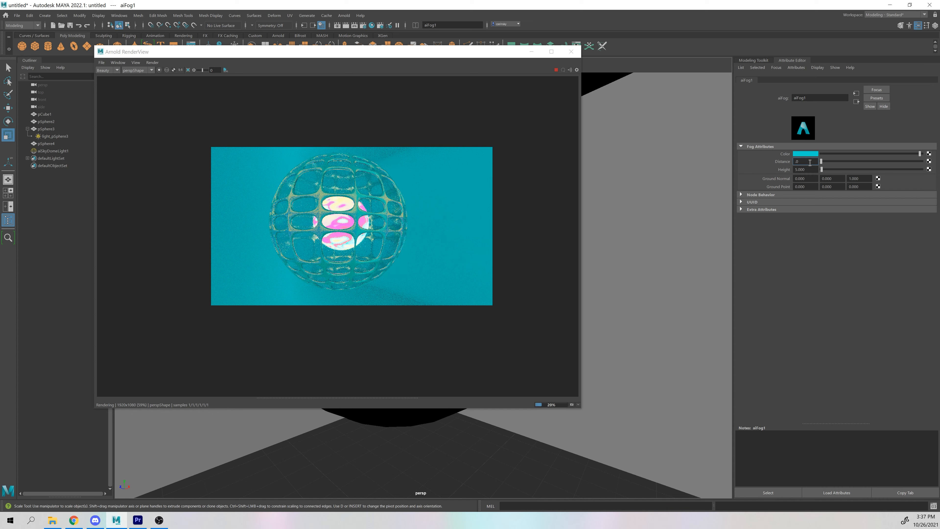
{"action": "type", "text": ".005"}
{"action": "key", "text": "Return"}
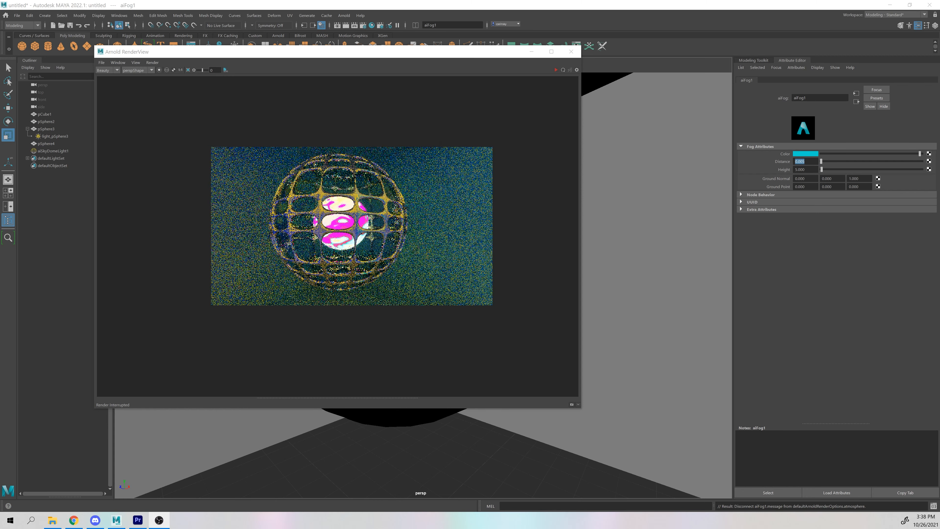
Assign a new aiAtmosphereVolume as the atmosphere in the Arnold render settings and restart the live render.
{"action": "left_click_drag", "start_coordinate": [0, 72], "coordinate": [243, 50]}
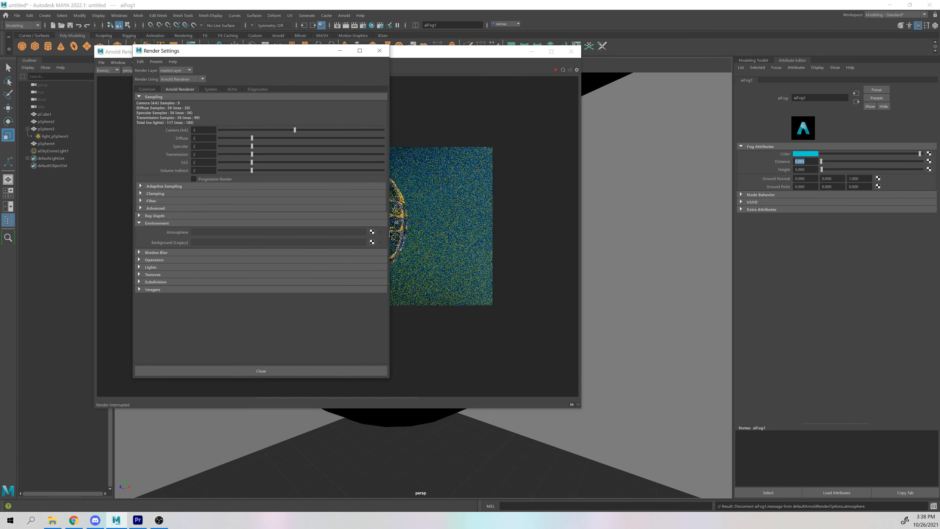
{"action": "left_click", "coordinate": [372, 232]}
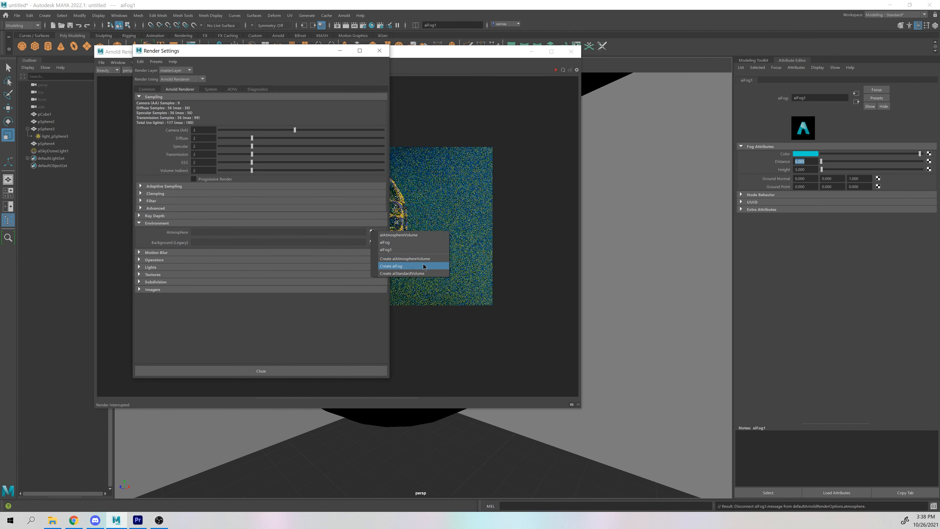
{"action": "left_click", "coordinate": [439, 258]}
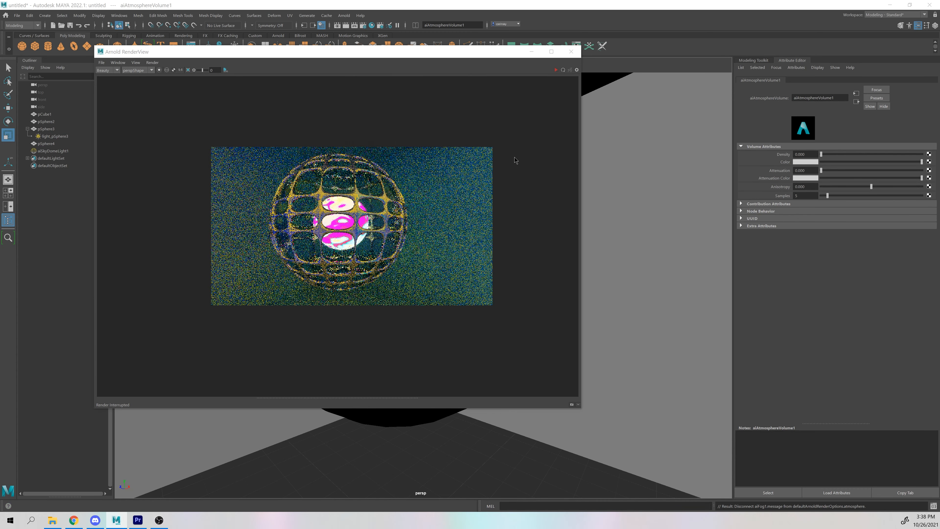
{"action": "left_click", "coordinate": [555, 70]}
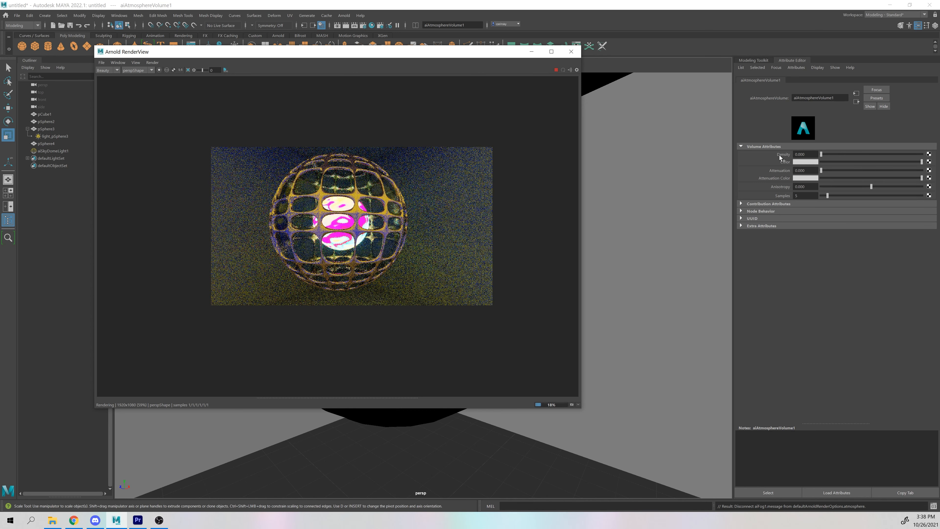
Set the density of the aiAtmosphereVolume to 0.5.
{"action": "left_click", "coordinate": [809, 154]}
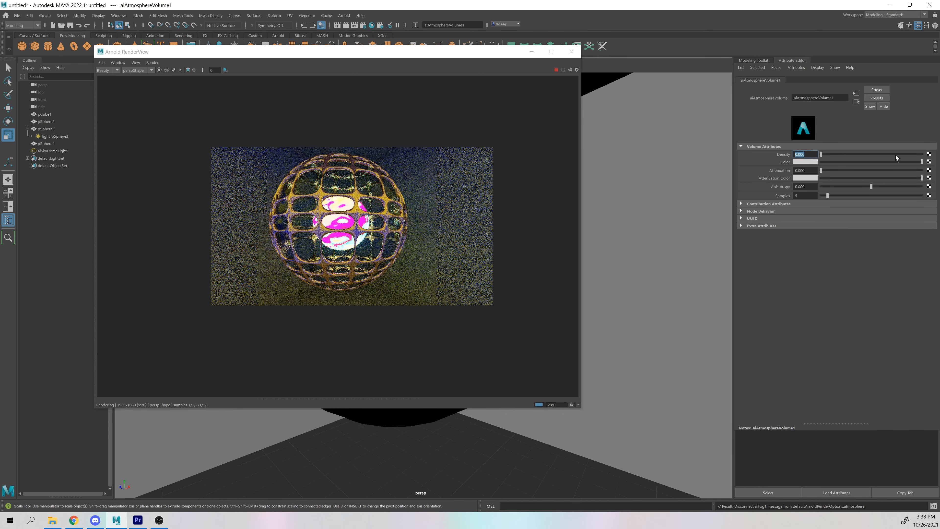
{"action": "type", "text": "1"}
{"action": "key", "text": "Return"}
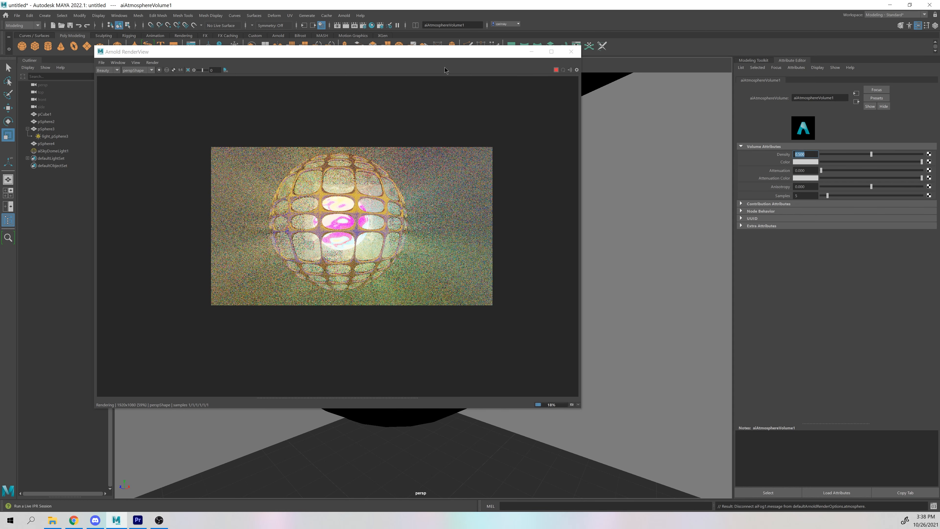
Reposition the Arnold render window, stop the live render, and select the light_pSphere3 mesh light.
{"action": "left_click_drag", "start_coordinate": [387, 53], "coordinate": [479, 142]}
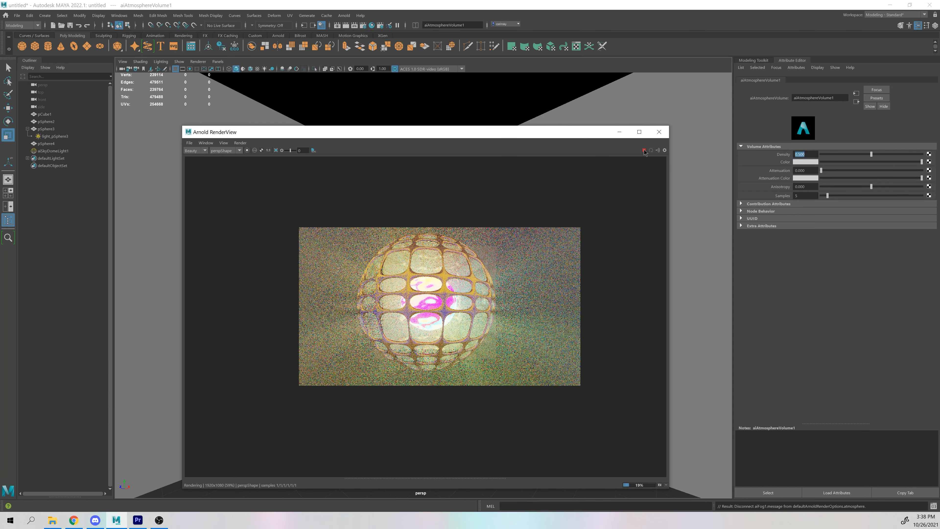
{"action": "left_click", "coordinate": [53, 136]}
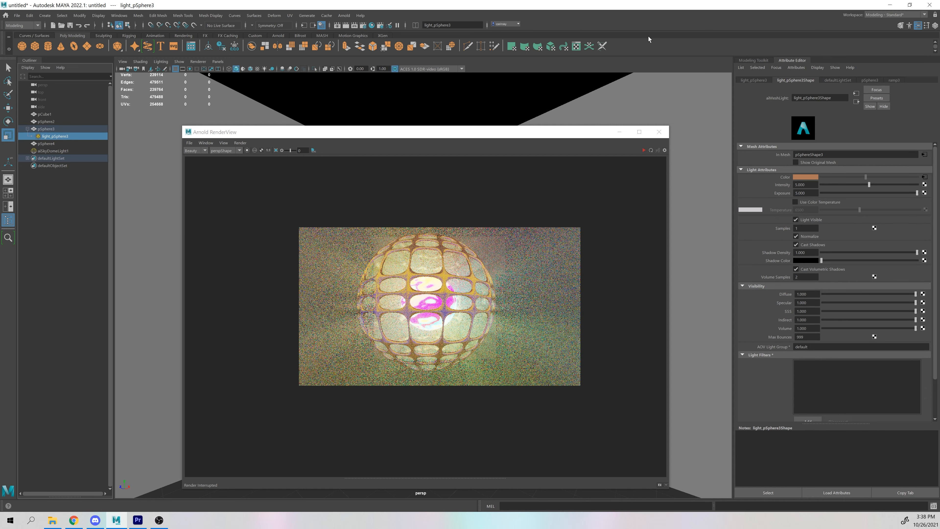
{"action": "left_click", "coordinate": [330, 18]}
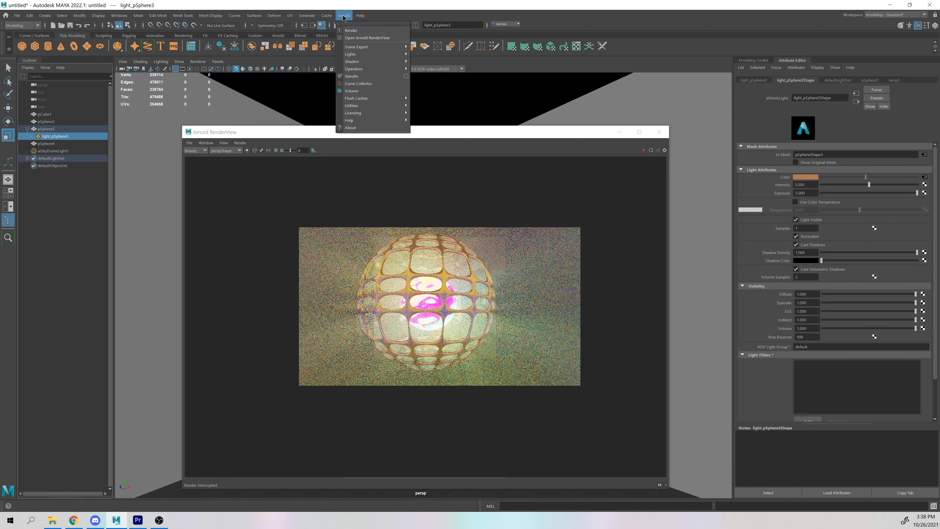
{"action": "left_click", "coordinate": [810, 106]}
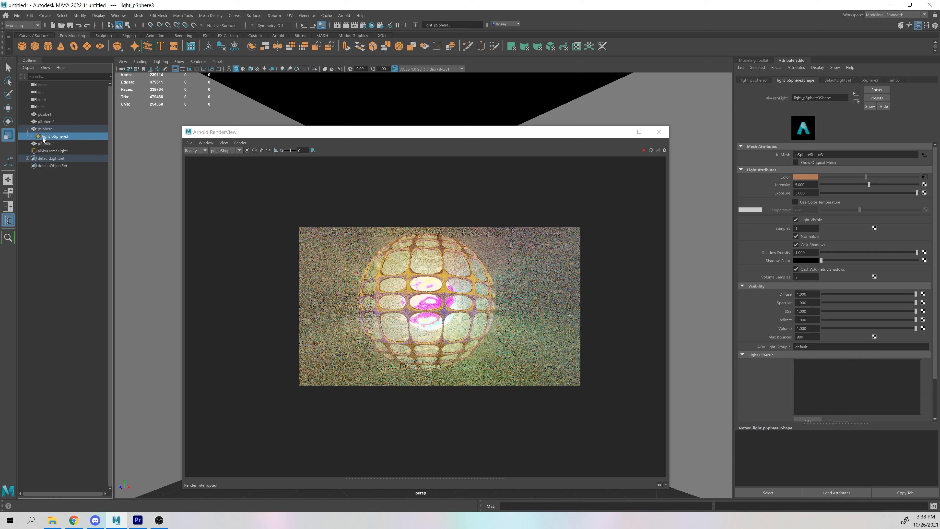
{"action": "left_click", "coordinate": [45, 16]}
{"action": "mouse_move", "coordinate": [62, 58]}
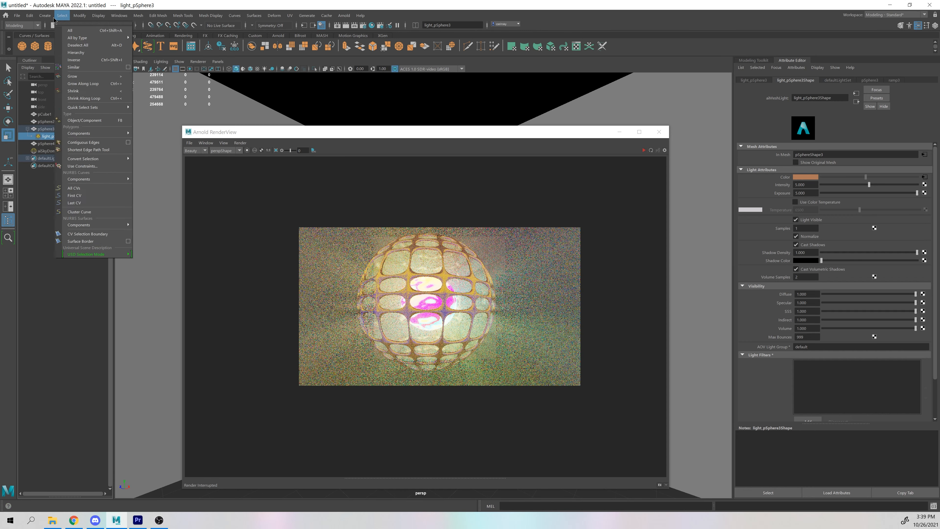
{"action": "left_click", "coordinate": [43, 17]}
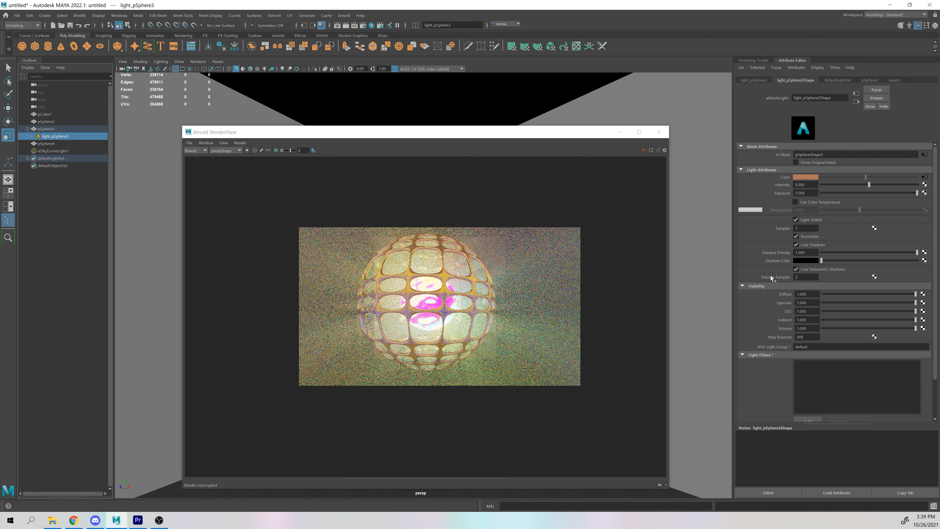